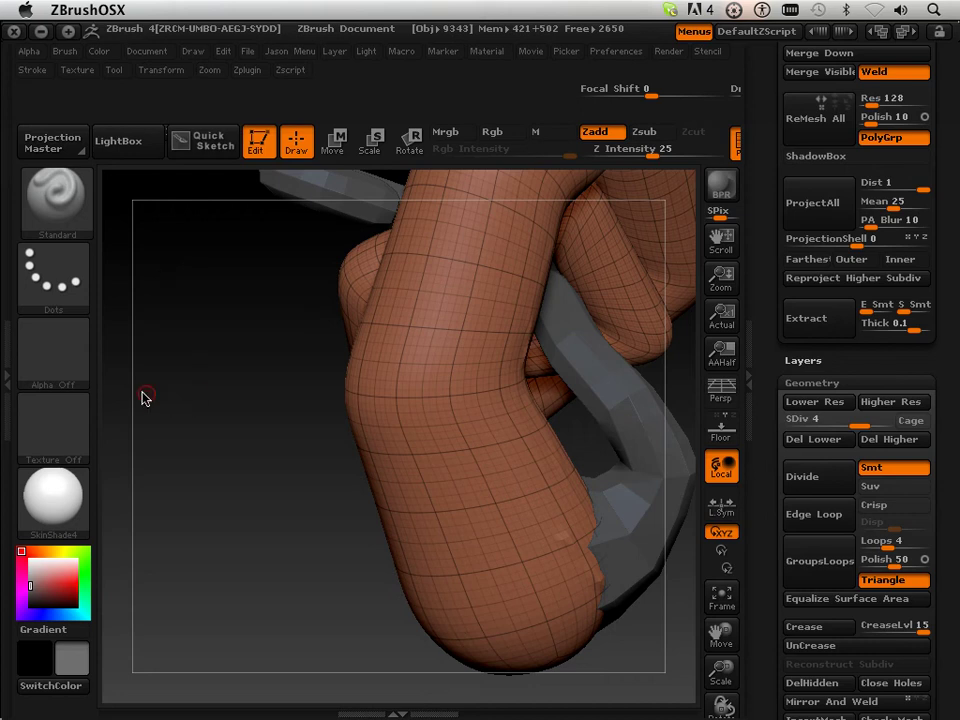
Step: Pull the elbow outward into a pointed spike with the Move TopoElastic brush
{"action": "left_click", "coordinate": [72, 207]}
{"action": "left_click_drag", "start_coordinate": [298, 499], "coordinate": [267, 443]}
{"action": "left_click", "coordinate": [55, 198]}
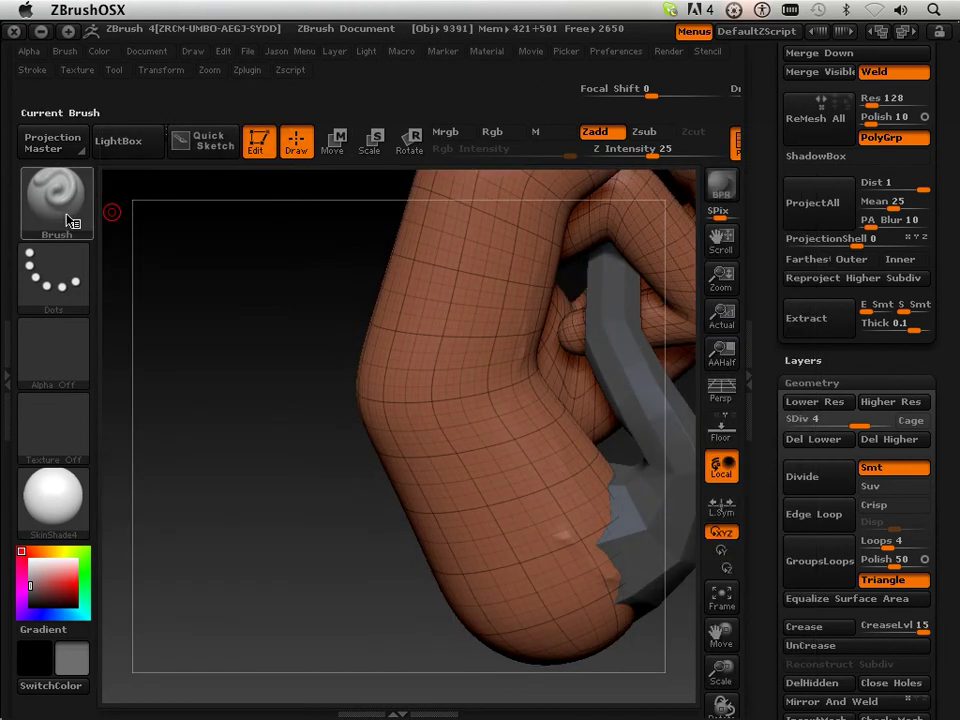
{"action": "left_click", "coordinate": [86, 210]}
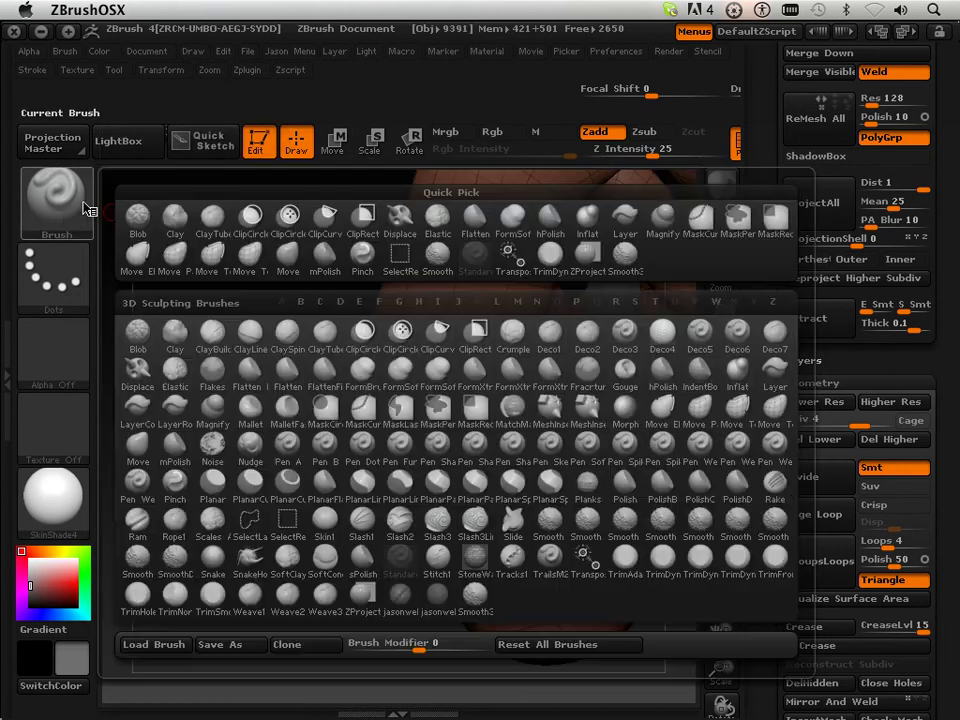
{"action": "left_click", "coordinate": [736, 412]}
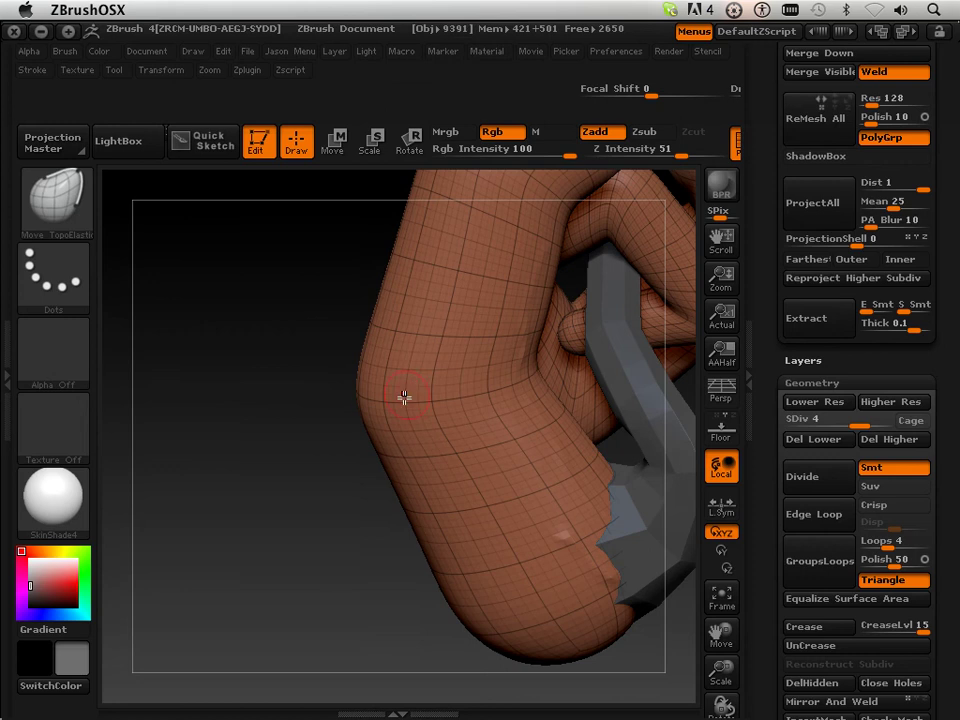
{"action": "left_click_drag", "start_coordinate": [362, 390], "coordinate": [294, 389]}
Step: Raise the mesh to subdivision level 5 and switch to the hPolish brush
{"action": "mouse_move", "coordinate": [356, 564]}
{"action": "left_mouse_down"}
{"action": "mouse_move", "coordinate": [364, 555]}
{"action": "mouse_move", "coordinate": [347, 544]}
{"action": "mouse_move", "coordinate": [366, 446]}
{"action": "mouse_move", "coordinate": [351, 454]}
{"action": "mouse_move", "coordinate": [328, 437]}
{"action": "mouse_move", "coordinate": [308, 440]}
{"action": "left_mouse_up"}
{"action": "mouse_move", "coordinate": [298, 527]}
{"action": "left_mouse_down"}
{"action": "mouse_move", "coordinate": [300, 538]}
{"action": "mouse_move", "coordinate": [312, 532]}
{"action": "left_mouse_up"}
{"action": "left_click_drag", "start_coordinate": [865, 420], "coordinate": [861, 419]}
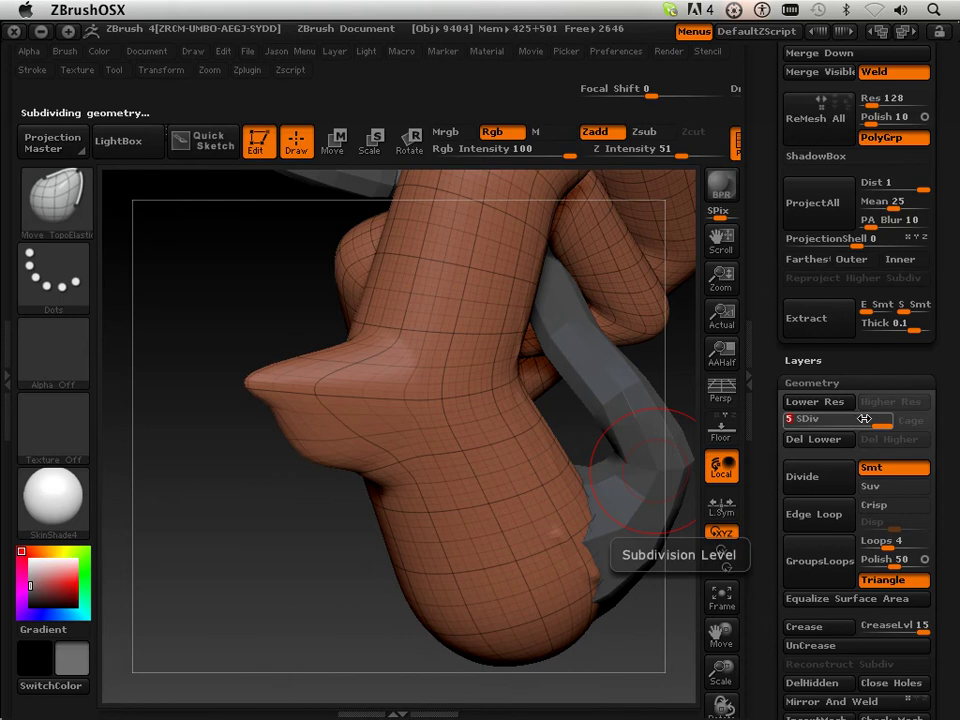
{"action": "left_click_drag", "start_coordinate": [289, 583], "coordinate": [163, 259]}
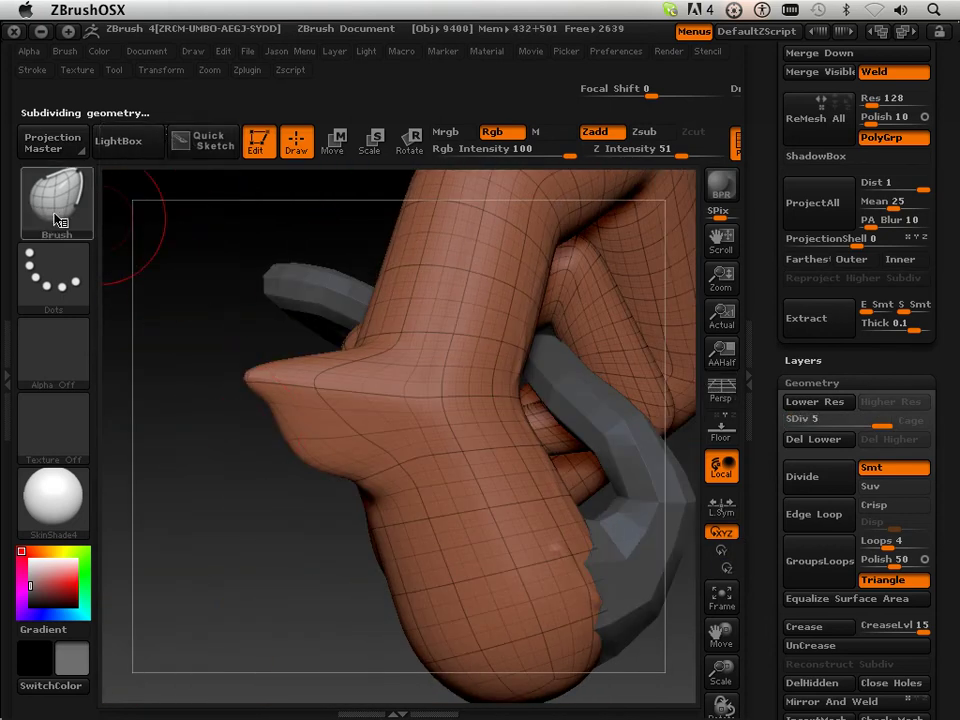
{"action": "key", "text": "b"}
{"action": "left_click", "coordinate": [550, 218]}
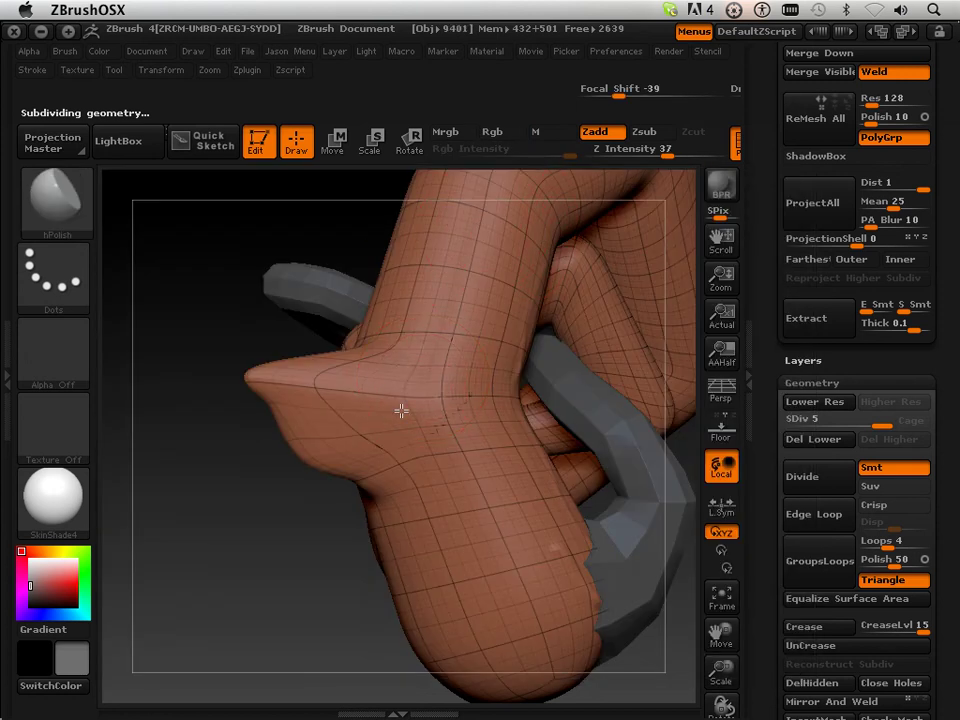
Step: Hide the wireframe and hPolish the spike, Shift-smoothing its surface
{"action": "left_click", "coordinate": [738, 145]}
{"action": "left_click_drag", "start_coordinate": [420, 506], "coordinate": [468, 361]}
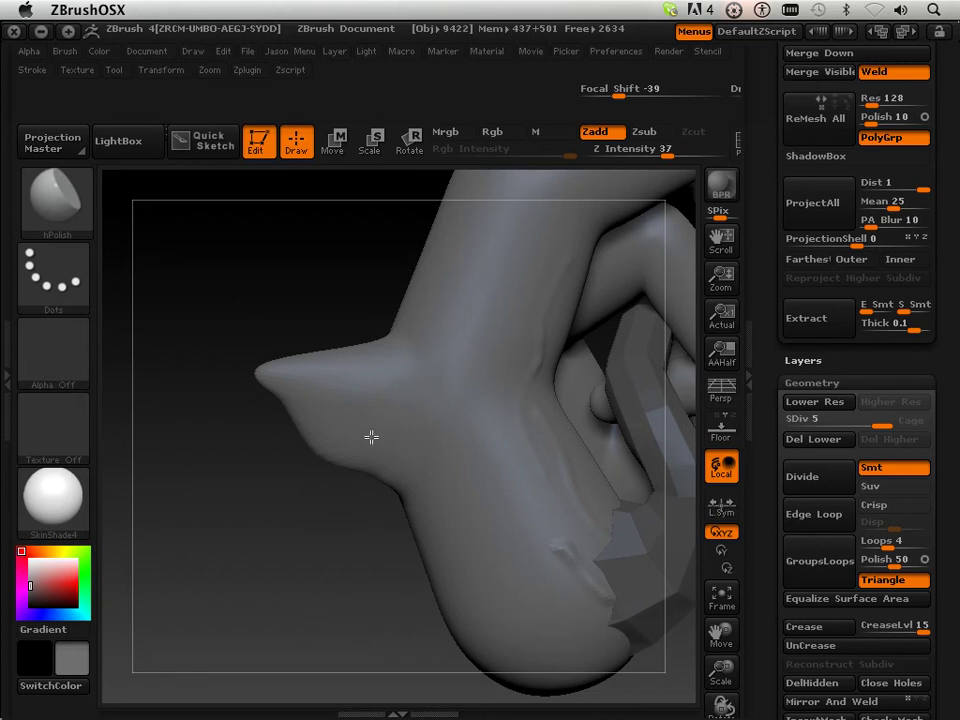
{"action": "left_click_drag", "start_coordinate": [422, 508], "coordinate": [332, 439]}
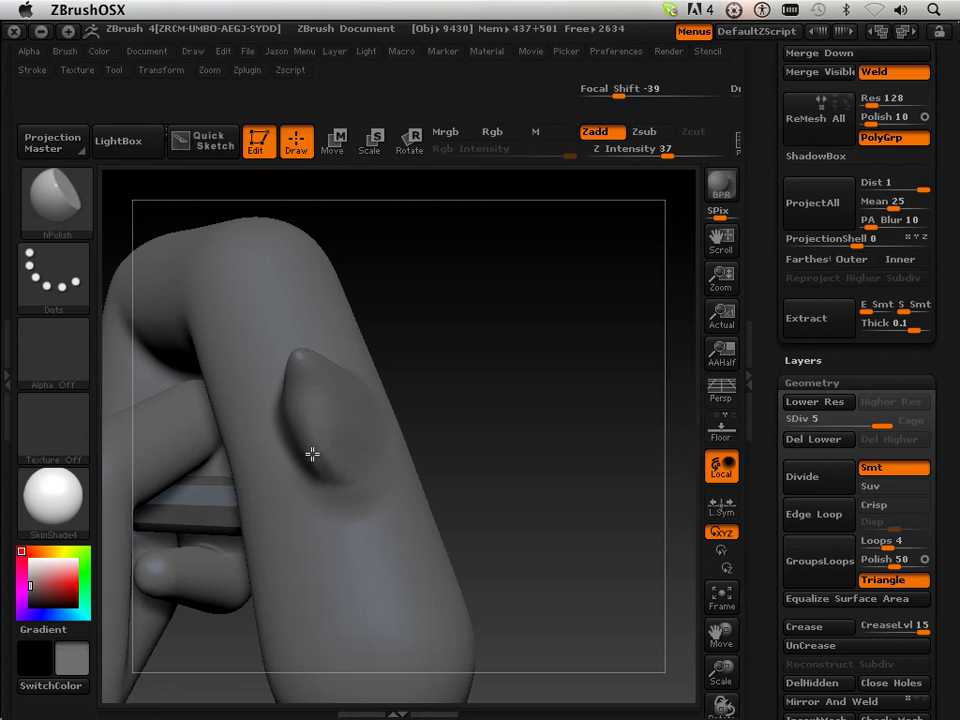
{"action": "left_click_drag", "start_coordinate": [480, 470], "coordinate": [350, 462]}
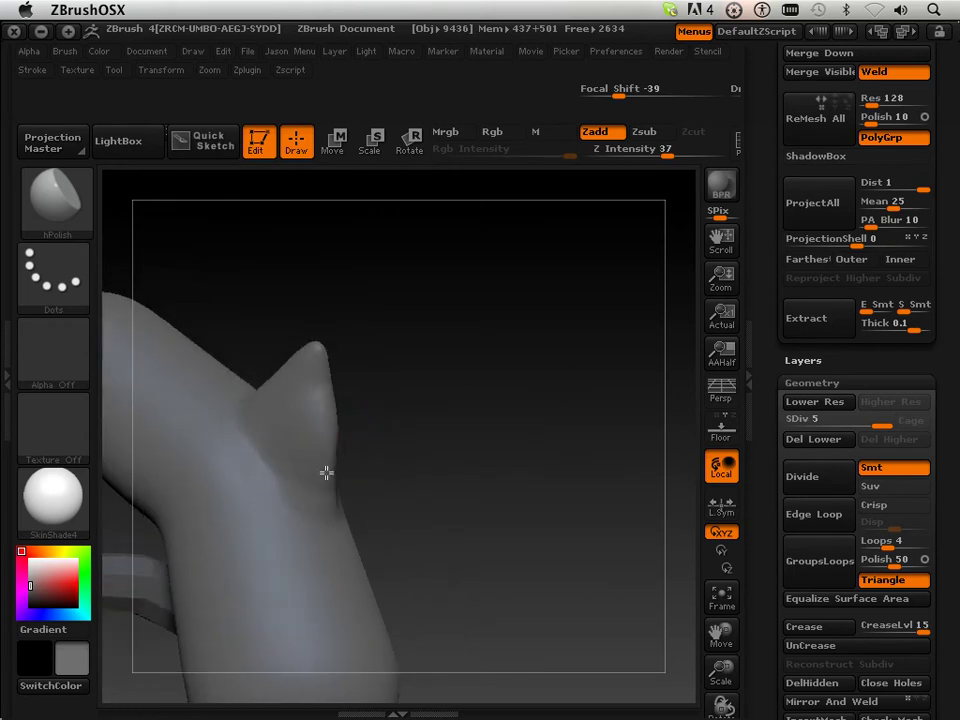
{"action": "mouse_move", "coordinate": [331, 519]}
{"action": "left_mouse_down"}
{"action": "mouse_move", "coordinate": [500, 435]}
{"action": "mouse_move", "coordinate": [425, 455]}
{"action": "mouse_move", "coordinate": [463, 428]}
{"action": "mouse_move", "coordinate": [436, 431]}
{"action": "mouse_move", "coordinate": [357, 464]}
{"action": "mouse_move", "coordinate": [328, 431]}
{"action": "left_mouse_up"}
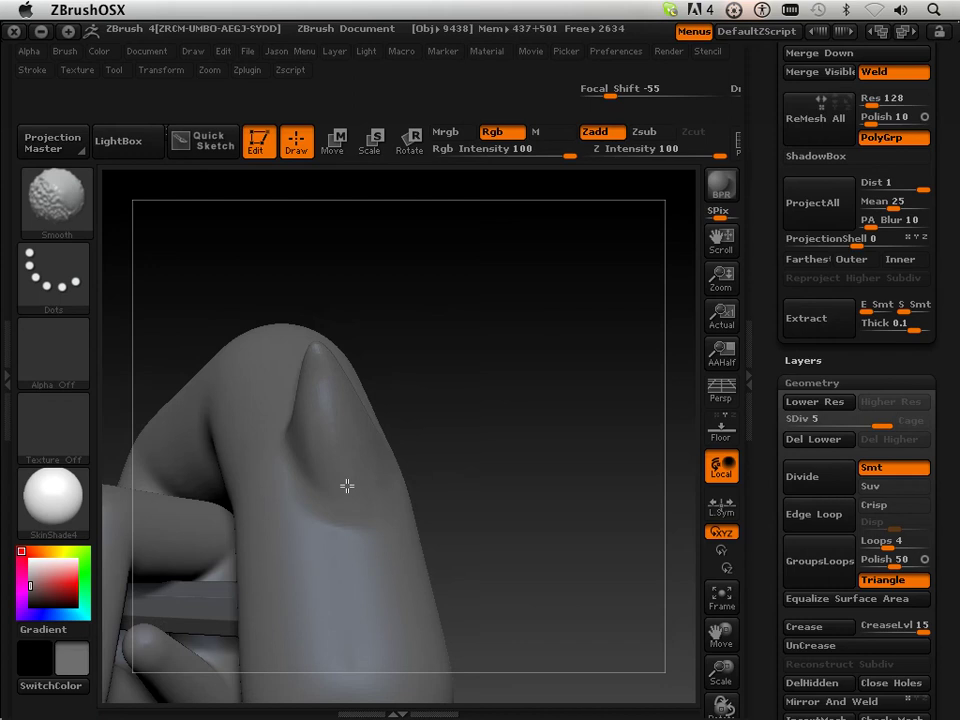
{"action": "key", "text": "shift"}
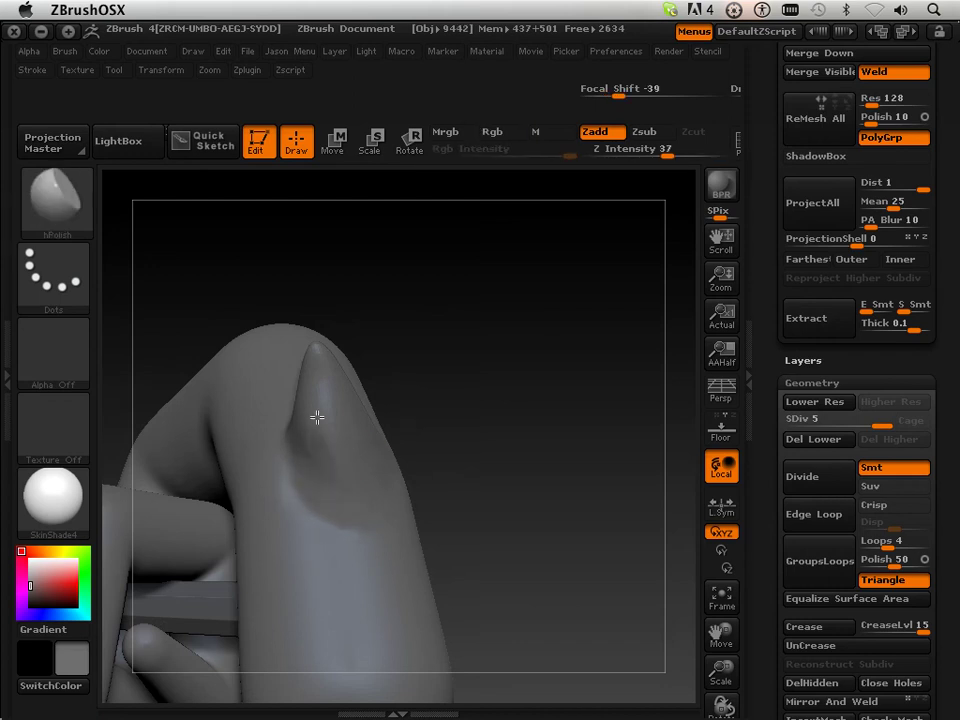
{"action": "key", "text": "shift"}
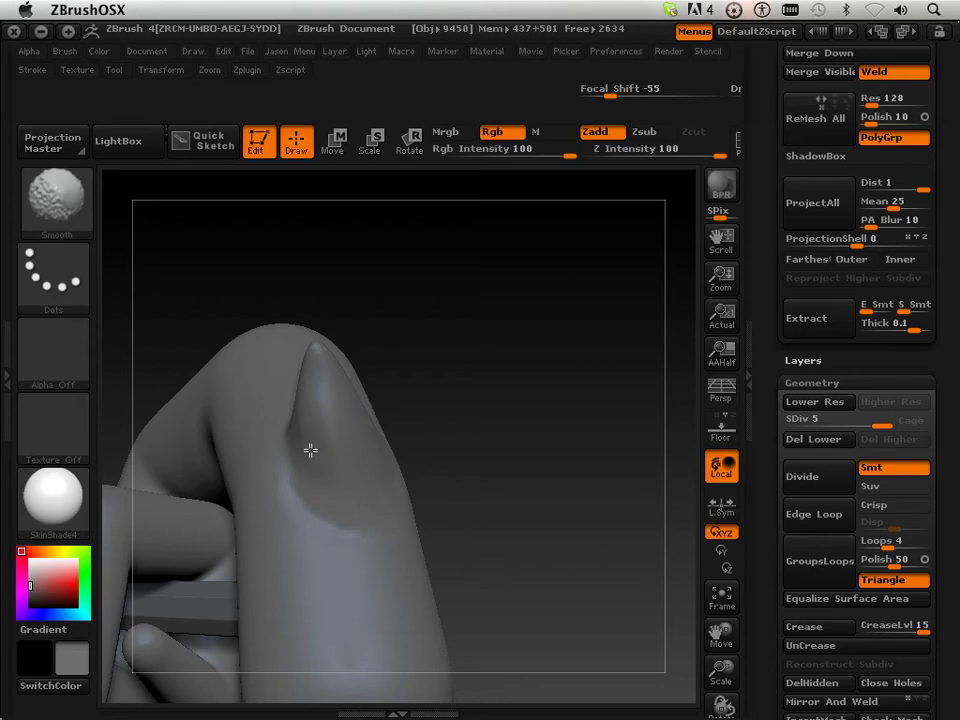
Step: Keep polishing the nub from several angles, Shift-smoothing its base into the arm
{"action": "mouse_move", "coordinate": [430, 420]}
{"action": "left_mouse_down"}
{"action": "mouse_move", "coordinate": [508, 396]}
{"action": "mouse_move", "coordinate": [414, 444]}
{"action": "left_mouse_up"}
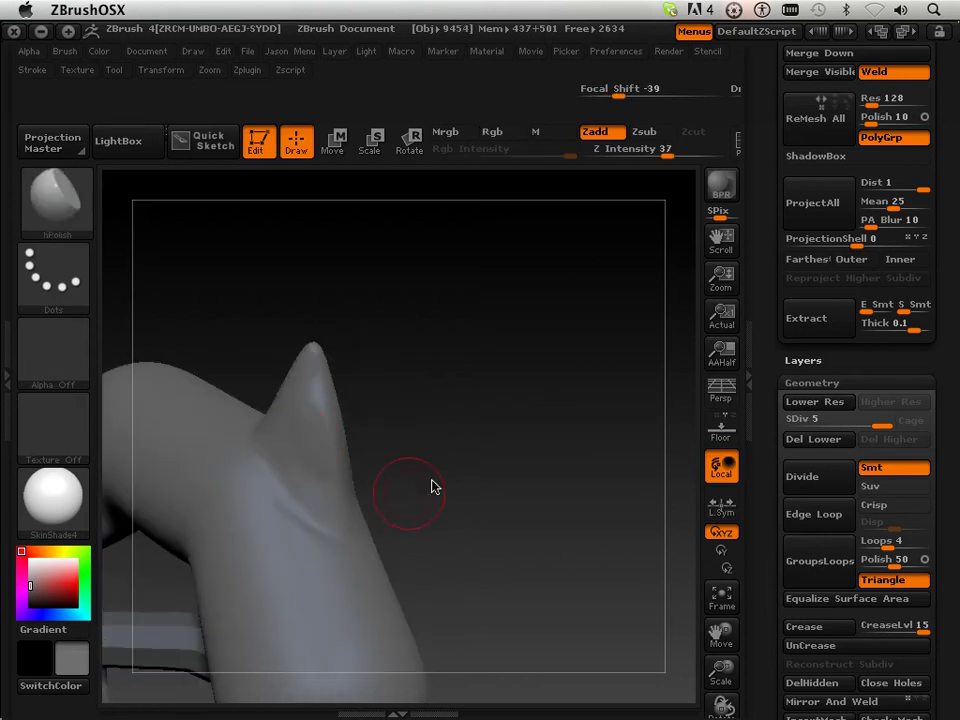
{"action": "left_click_drag", "start_coordinate": [489, 459], "coordinate": [428, 553]}
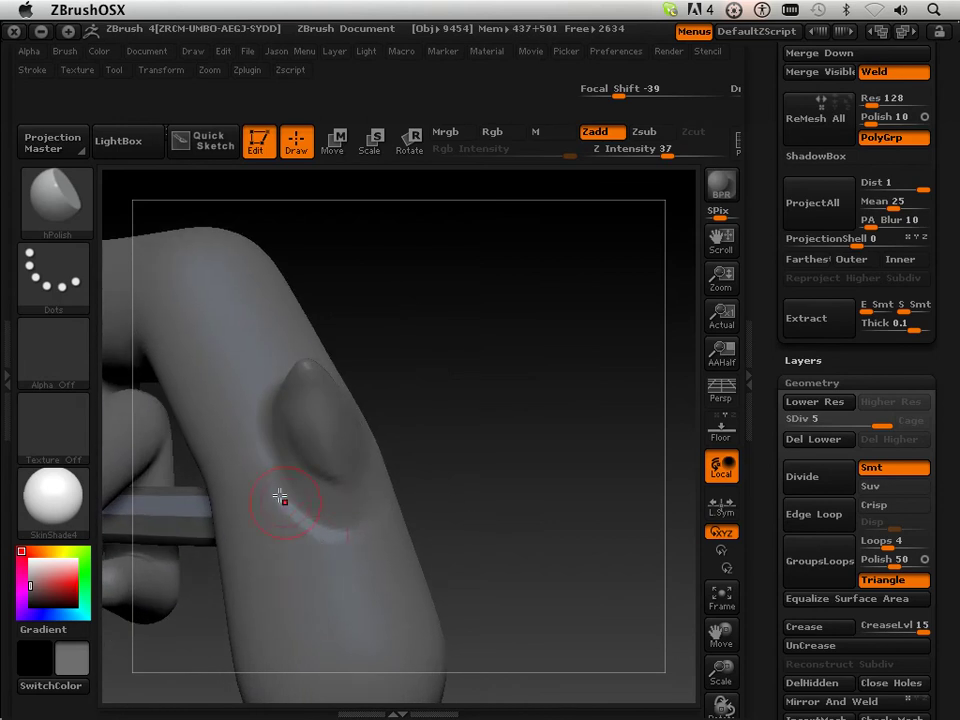
{"action": "left_click_drag", "start_coordinate": [474, 474], "coordinate": [444, 440]}
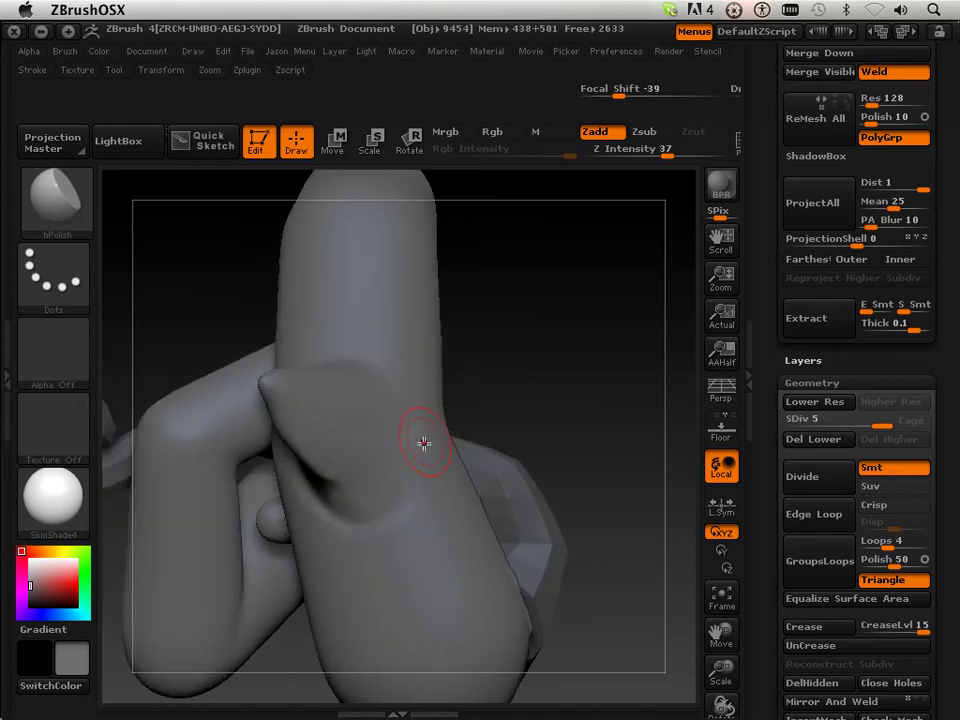
{"action": "left_click_drag", "start_coordinate": [576, 392], "coordinate": [430, 360]}
{"action": "left_click_drag", "start_coordinate": [341, 516], "coordinate": [506, 478]}
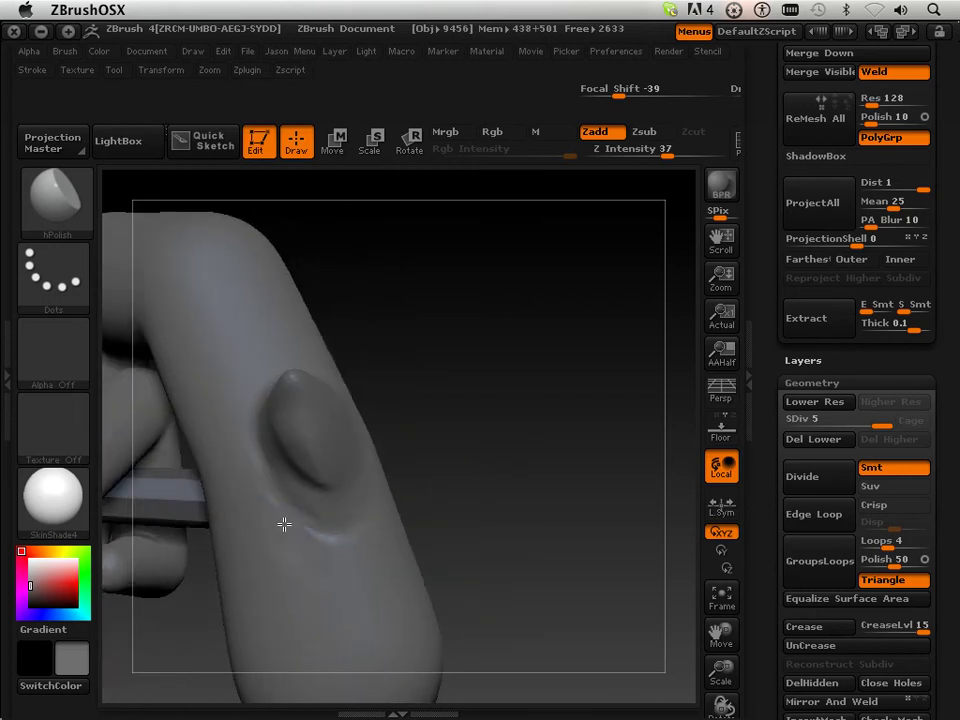
{"action": "key", "text": "shift"}
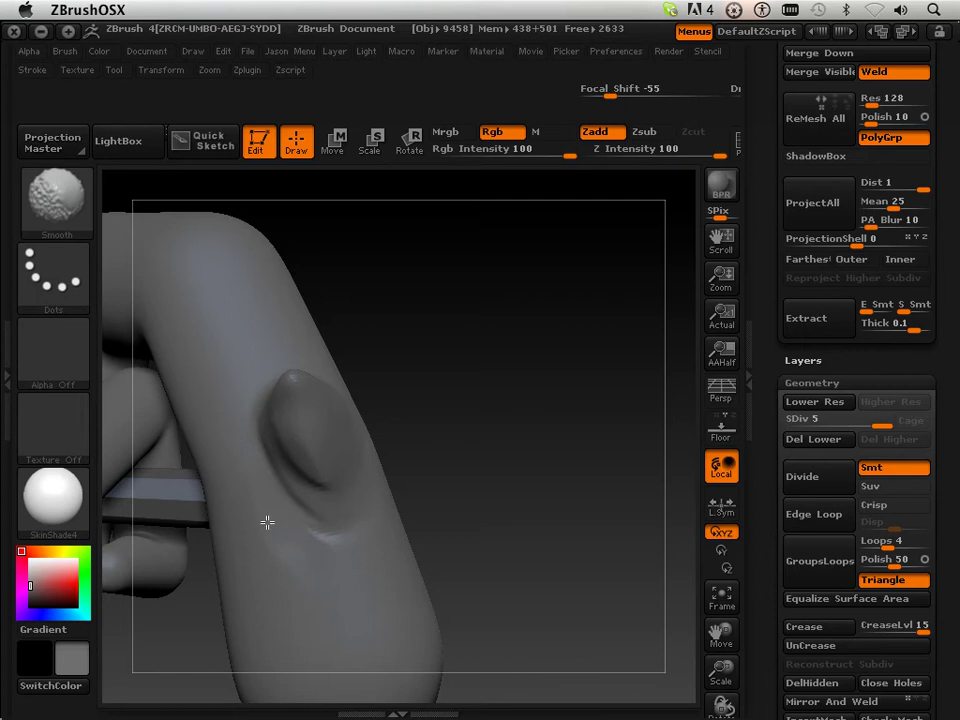
{"action": "left_click_drag", "start_coordinate": [468, 537], "coordinate": [557, 426]}
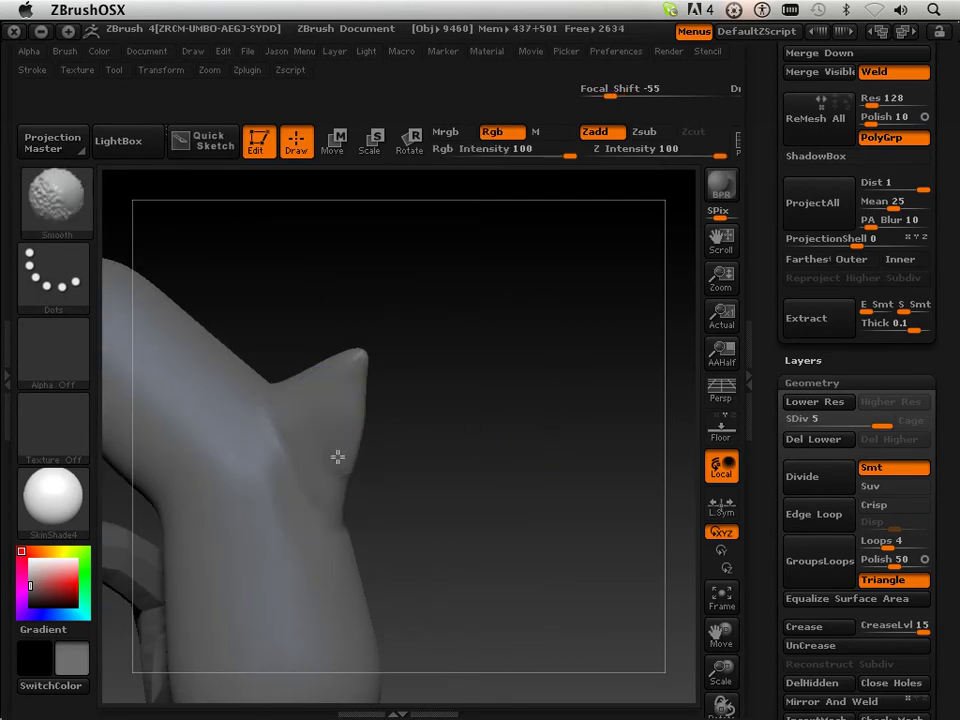
{"action": "left_click_drag", "start_coordinate": [473, 445], "coordinate": [407, 476]}
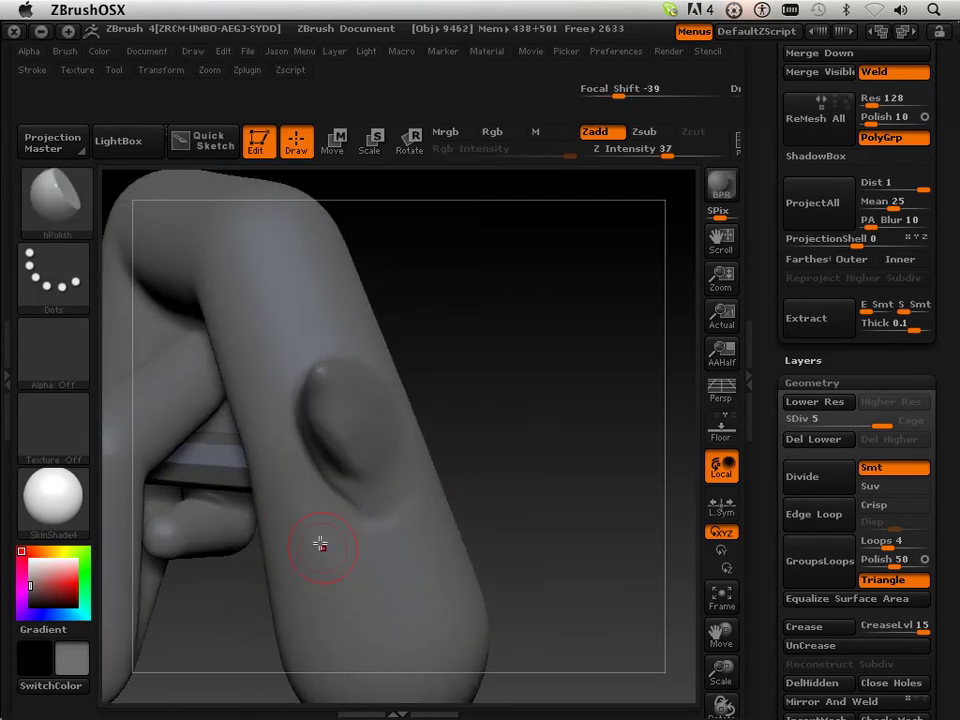
{"action": "mouse_move", "coordinate": [514, 456]}
{"action": "left_mouse_down"}
{"action": "mouse_move", "coordinate": [544, 452]}
{"action": "mouse_move", "coordinate": [540, 463]}
{"action": "mouse_move", "coordinate": [525, 455]}
{"action": "left_mouse_up"}
{"action": "mouse_move", "coordinate": [476, 527]}
{"action": "left_mouse_down"}
{"action": "mouse_move", "coordinate": [476, 519]}
{"action": "mouse_move", "coordinate": [303, 511]}
{"action": "left_mouse_up"}
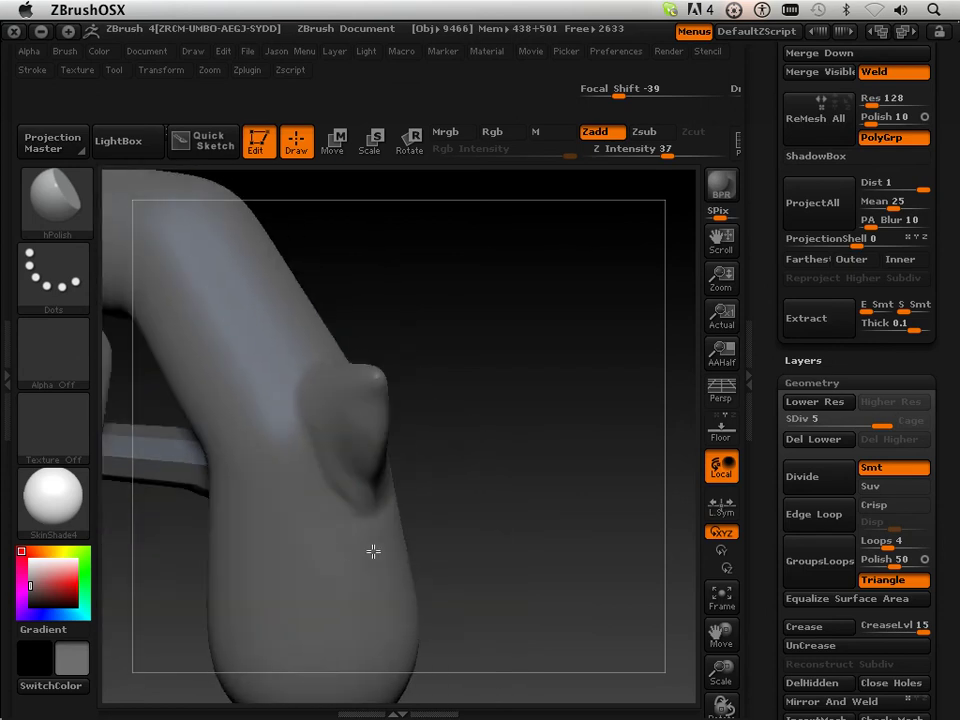
{"action": "left_click_drag", "start_coordinate": [413, 516], "coordinate": [349, 531]}
{"action": "left_click_drag", "start_coordinate": [516, 451], "coordinate": [590, 380]}
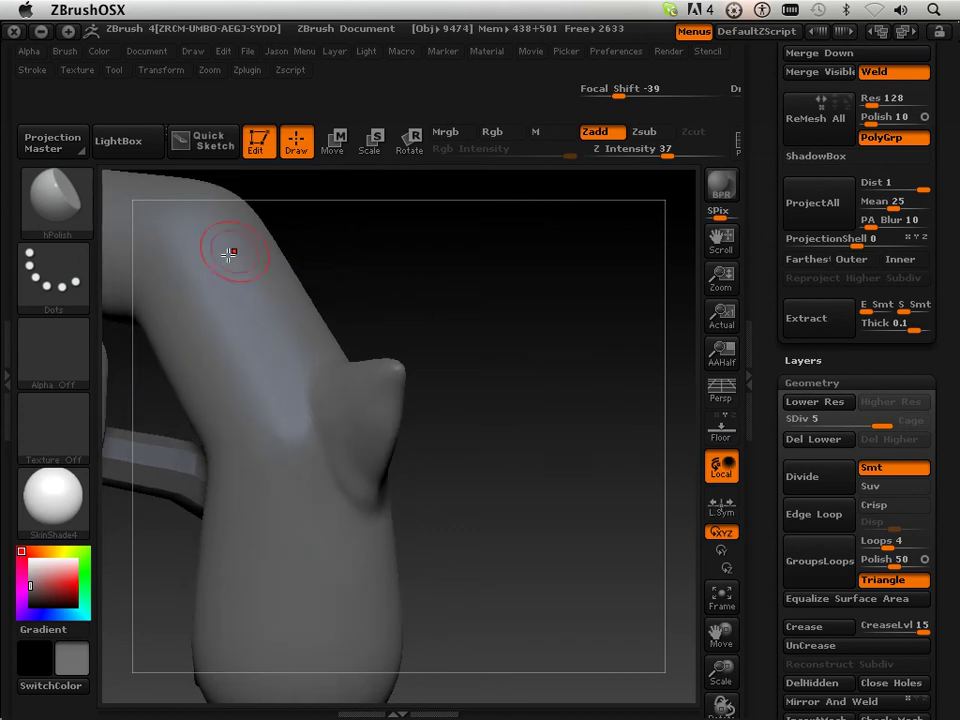
Step: Switch to the Pinch brush from the brush list
{"action": "left_click", "coordinate": [64, 200]}
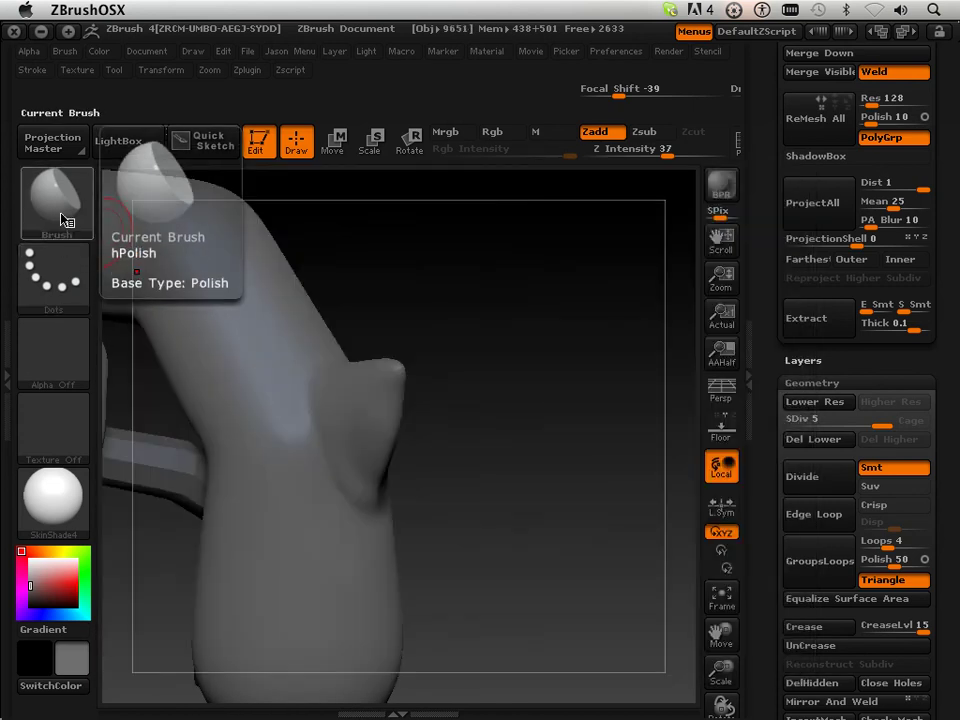
{"action": "left_click", "coordinate": [55, 180]}
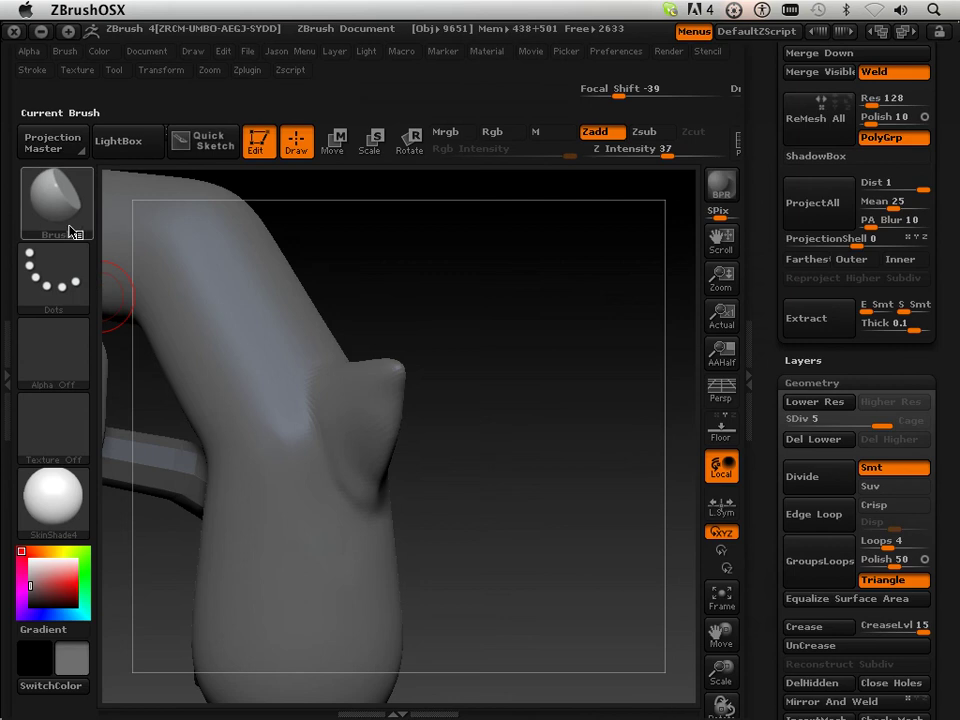
{"action": "left_click", "coordinate": [70, 228]}
{"action": "left_click", "coordinate": [63, 196]}
{"action": "left_click", "coordinate": [133, 365]}
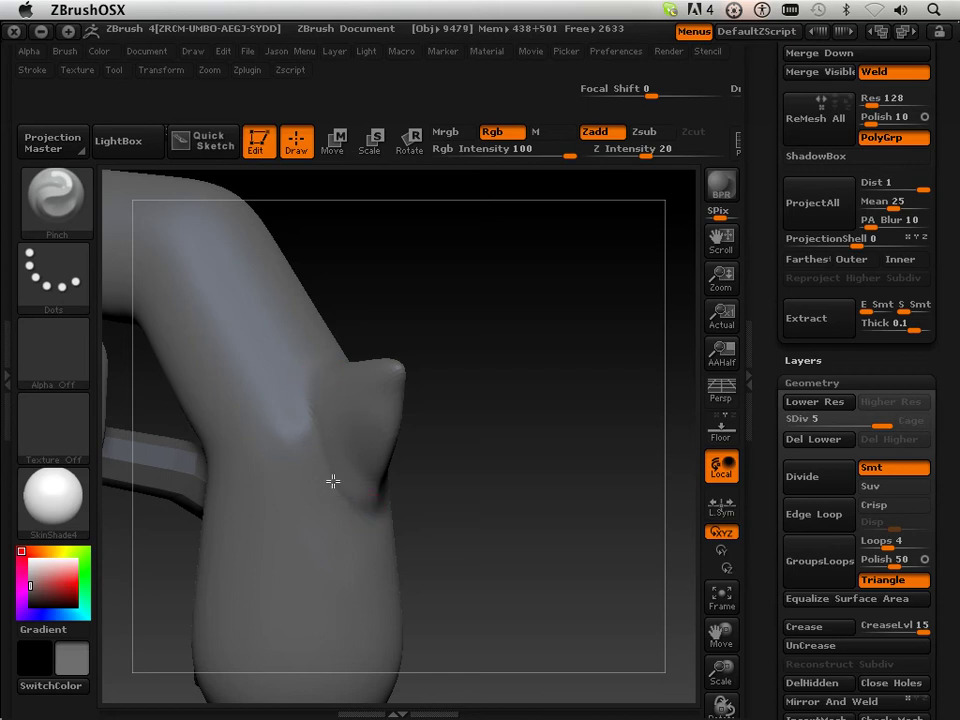
Step: Pinch the spike's edges into a sharper cone tip, Shift-smoothing its base
{"action": "left_click_drag", "start_coordinate": [491, 452], "coordinate": [393, 504]}
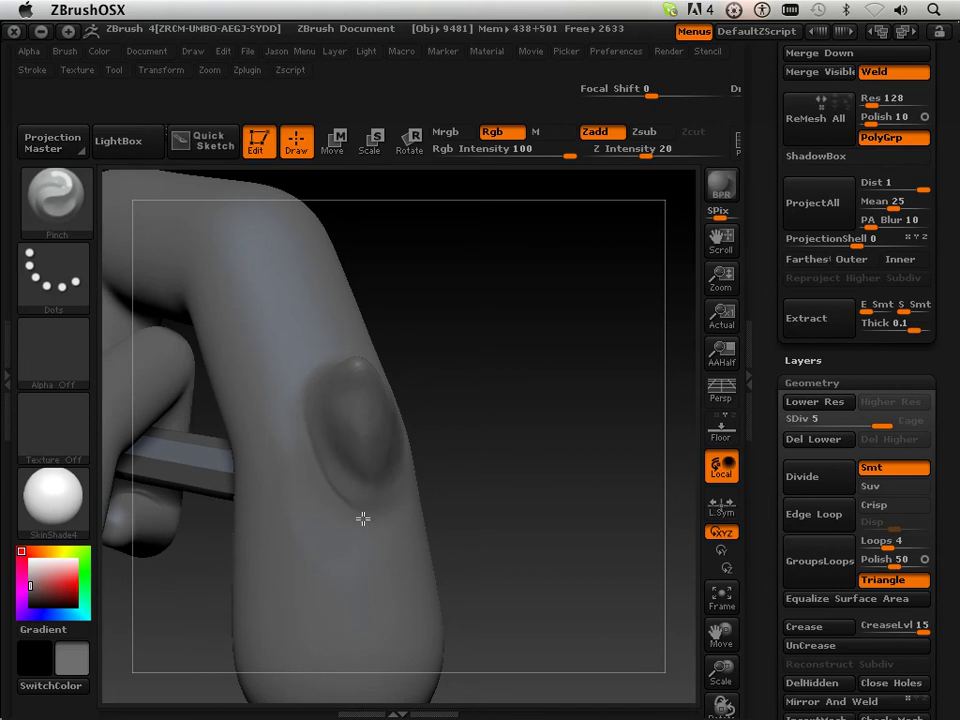
{"action": "left_click_drag", "start_coordinate": [476, 311], "coordinate": [424, 347]}
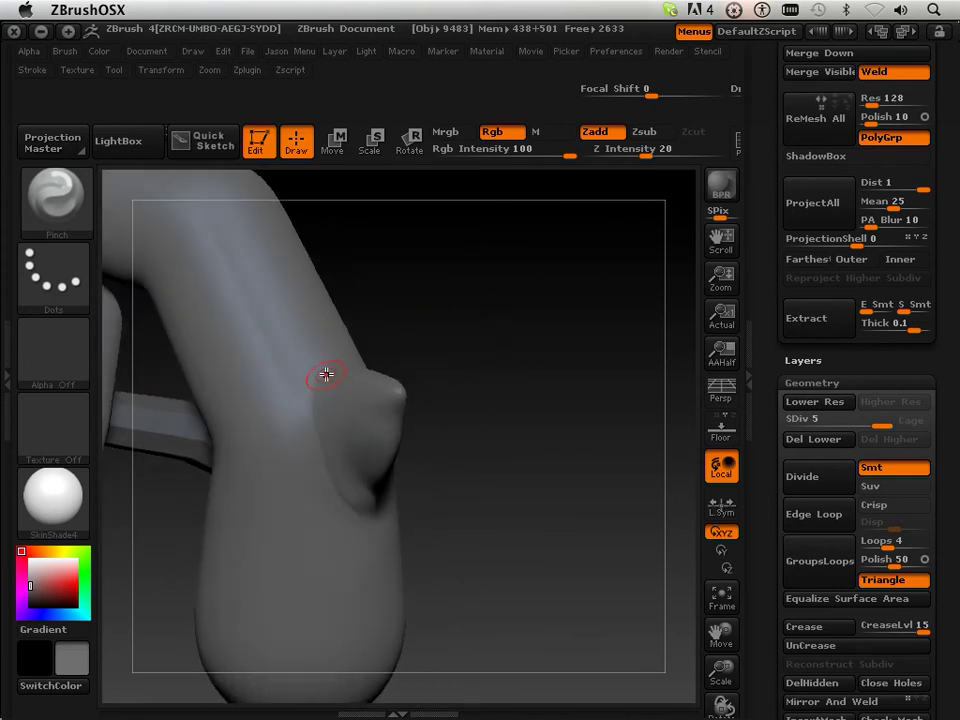
{"action": "left_click_drag", "start_coordinate": [470, 455], "coordinate": [491, 433]}
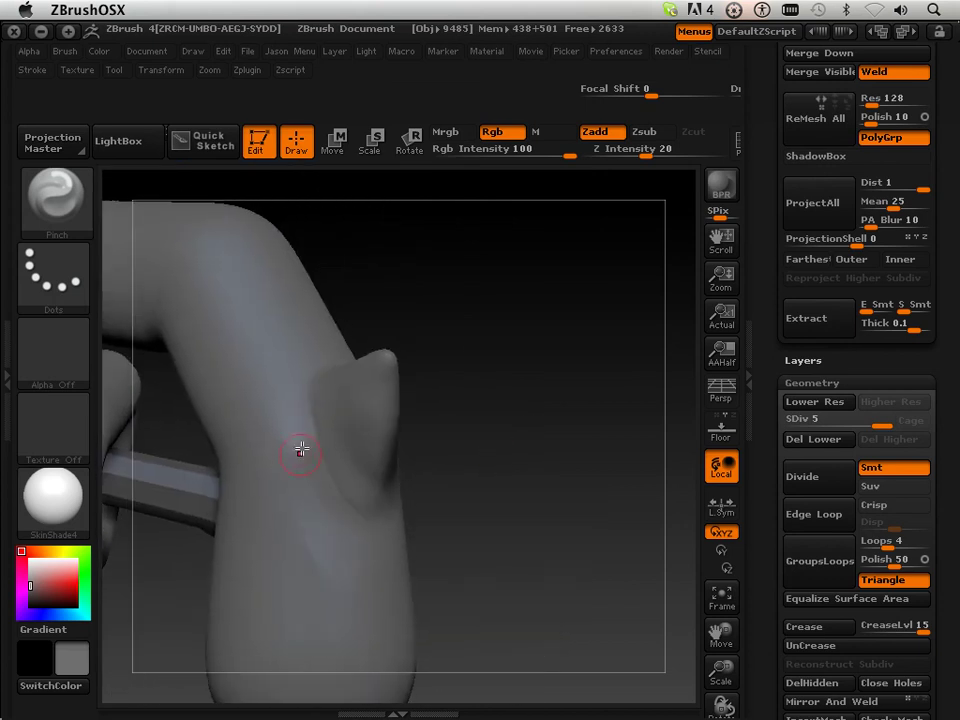
{"action": "key", "text": "shift"}
{"action": "mouse_move", "coordinate": [574, 420]}
{"action": "left_mouse_down"}
{"action": "mouse_move", "coordinate": [555, 394]}
{"action": "mouse_move", "coordinate": [557, 317]}
{"action": "mouse_move", "coordinate": [419, 394]}
{"action": "left_mouse_up"}
{"action": "key", "text": "shift"}
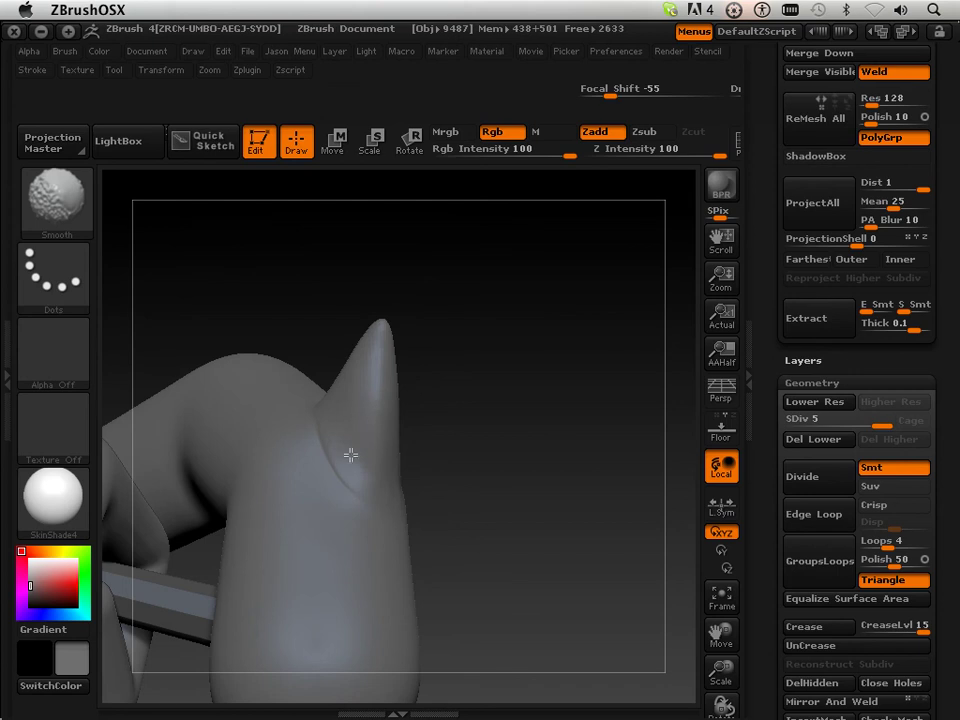
Step: Switch to sPolish and polish the horn's base where it meets the tube
{"action": "mouse_move", "coordinate": [489, 394]}
{"action": "left_mouse_down"}
{"action": "mouse_move", "coordinate": [508, 433]}
{"action": "mouse_move", "coordinate": [400, 380]}
{"action": "left_mouse_up"}
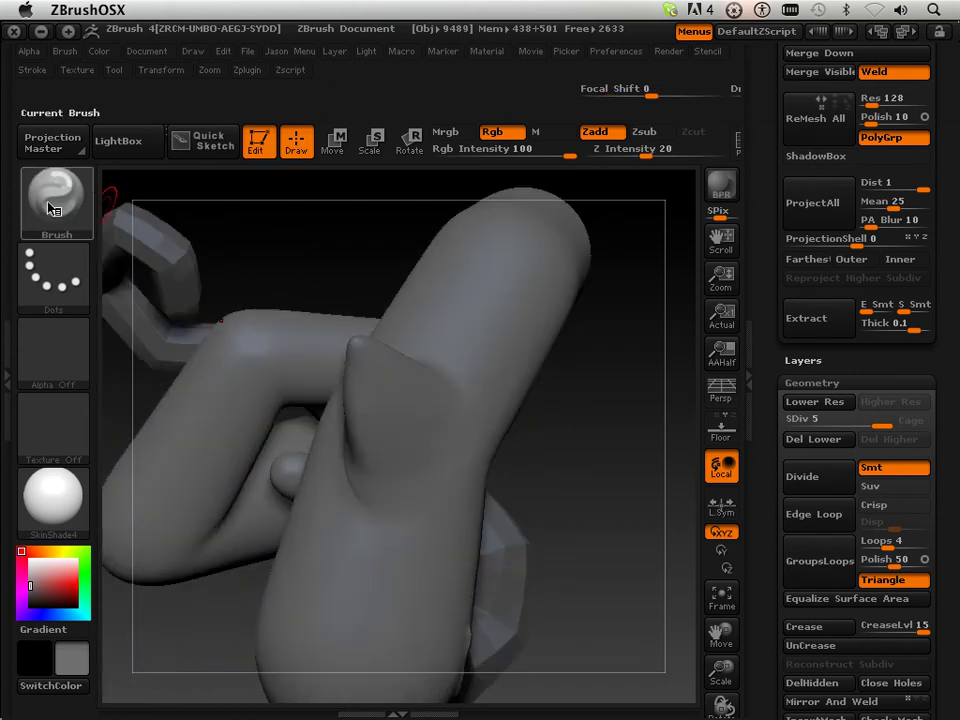
{"action": "left_click", "coordinate": [50, 208]}
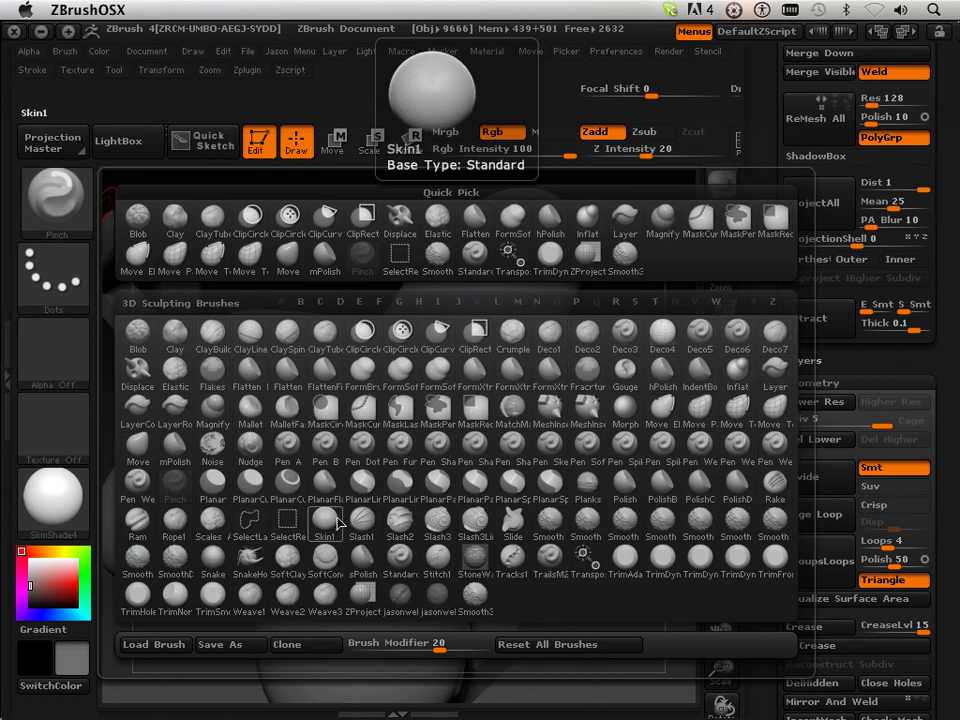
{"action": "left_click", "coordinate": [360, 557]}
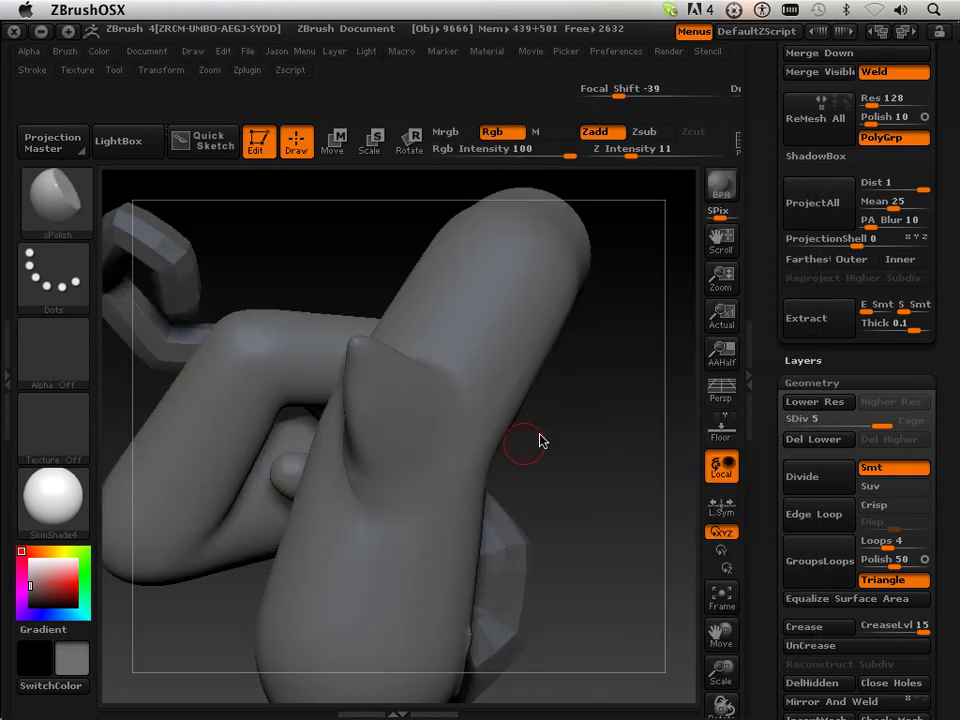
{"action": "left_click_drag", "start_coordinate": [593, 452], "coordinate": [468, 443]}
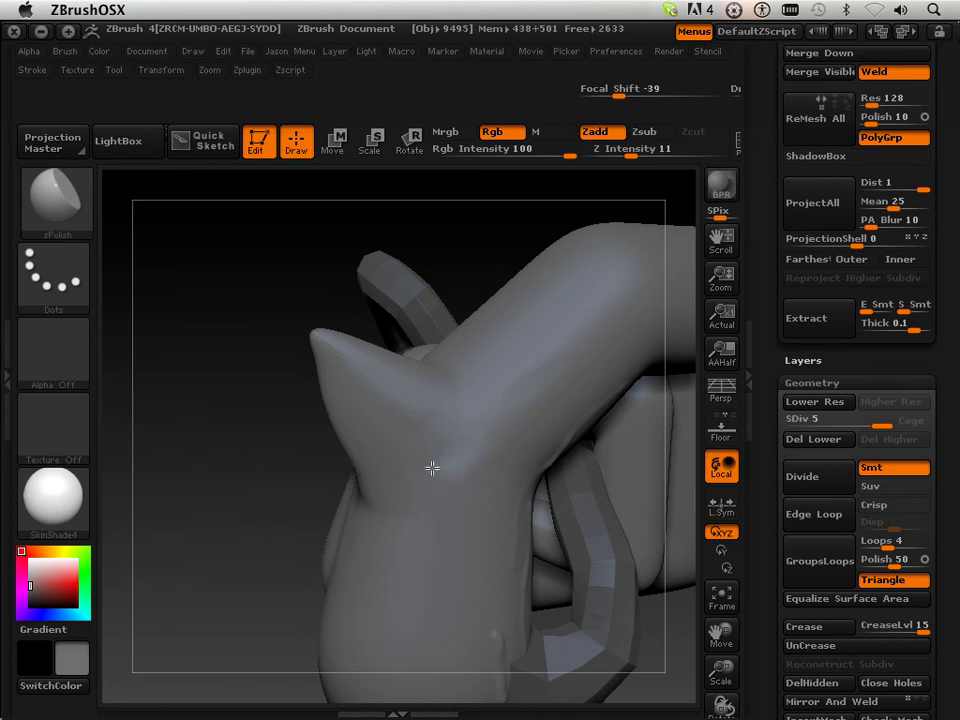
{"action": "mouse_move", "coordinate": [410, 438]}
{"action": "left_mouse_down"}
{"action": "mouse_move", "coordinate": [431, 426]}
{"action": "mouse_move", "coordinate": [474, 461]}
{"action": "mouse_move", "coordinate": [468, 481]}
{"action": "left_mouse_up"}
{"action": "mouse_move", "coordinate": [434, 443]}
{"action": "left_mouse_down"}
{"action": "mouse_move", "coordinate": [465, 474]}
{"action": "mouse_move", "coordinate": [489, 446]}
{"action": "mouse_move", "coordinate": [439, 462]}
{"action": "left_mouse_up"}
{"action": "left_click_drag", "start_coordinate": [283, 570], "coordinate": [508, 469]}
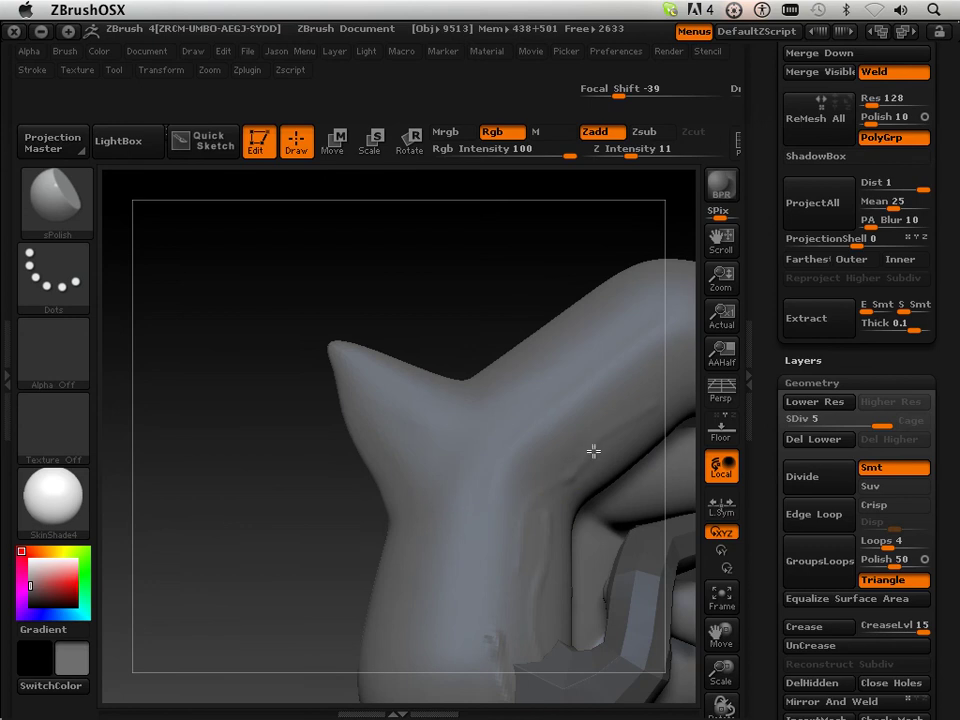
Step: Frame the whole mesh, reposition it, and smooth the tube's left side and upper bend
{"action": "key", "text": "shift"}
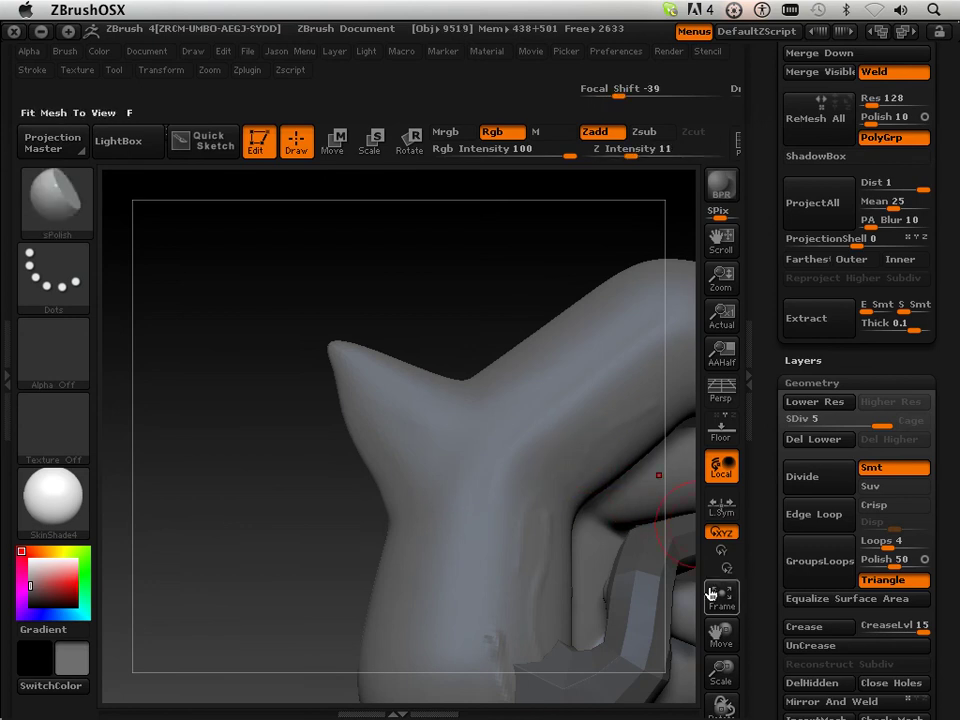
{"action": "left_click", "coordinate": [721, 597]}
{"action": "mouse_move", "coordinate": [721, 633]}
{"action": "left_mouse_down"}
{"action": "mouse_move", "coordinate": [689, 611]}
{"action": "mouse_move", "coordinate": [561, 639]}
{"action": "mouse_move", "coordinate": [360, 364]}
{"action": "left_mouse_up"}
{"action": "key", "text": "shift"}
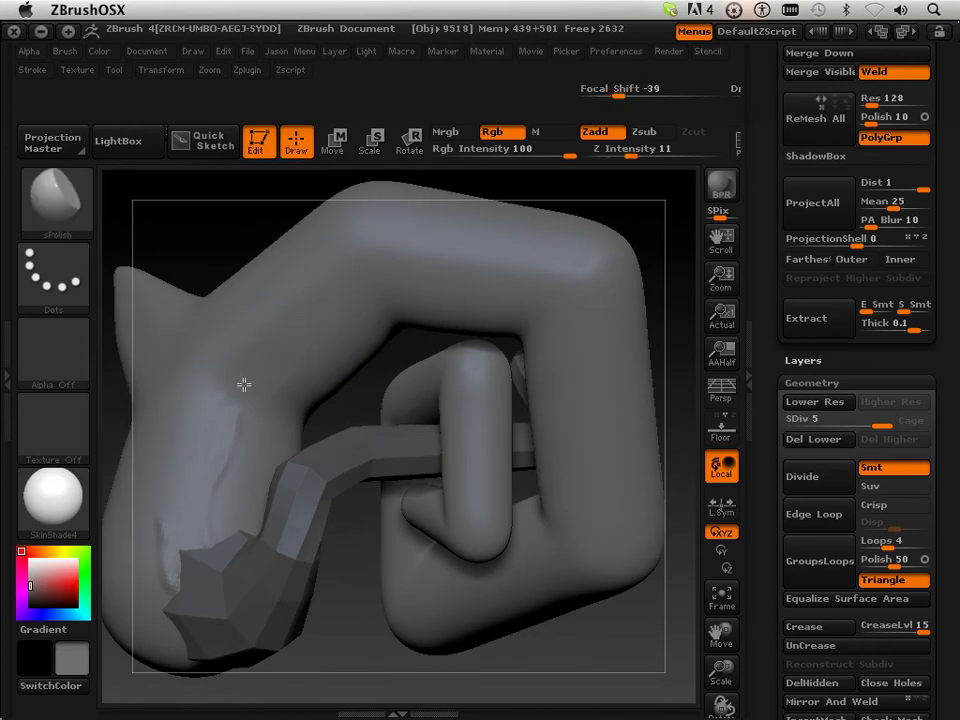
{"action": "left_click_drag", "start_coordinate": [258, 372], "coordinate": [231, 433]}
{"action": "key", "text": "shift"}
{"action": "key", "text": "shift"}
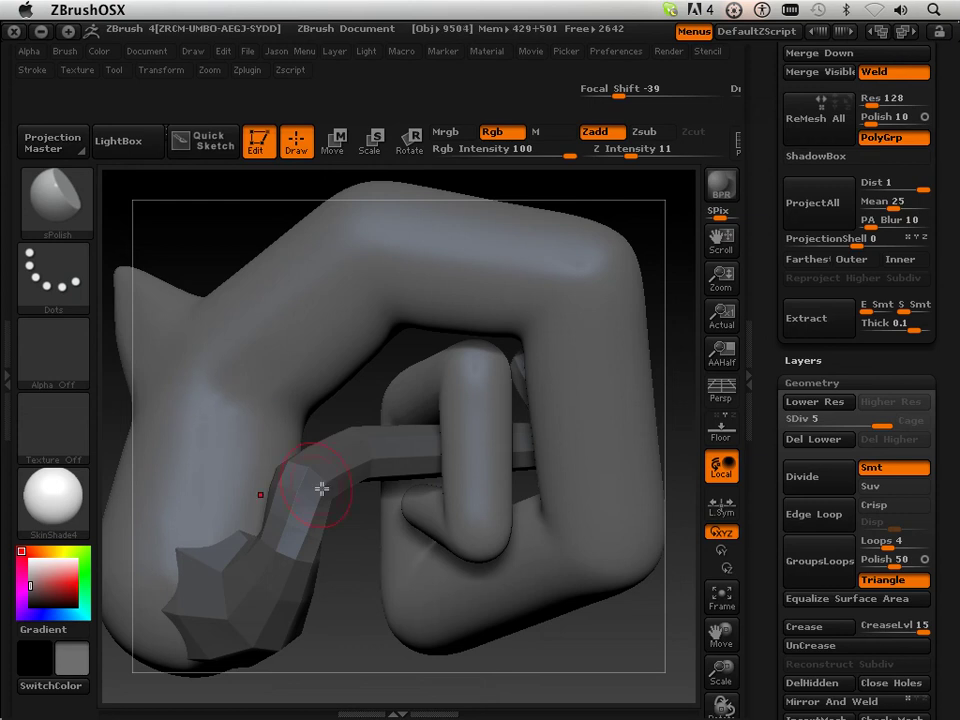
{"action": "left_click_drag", "start_coordinate": [389, 571], "coordinate": [229, 433]}
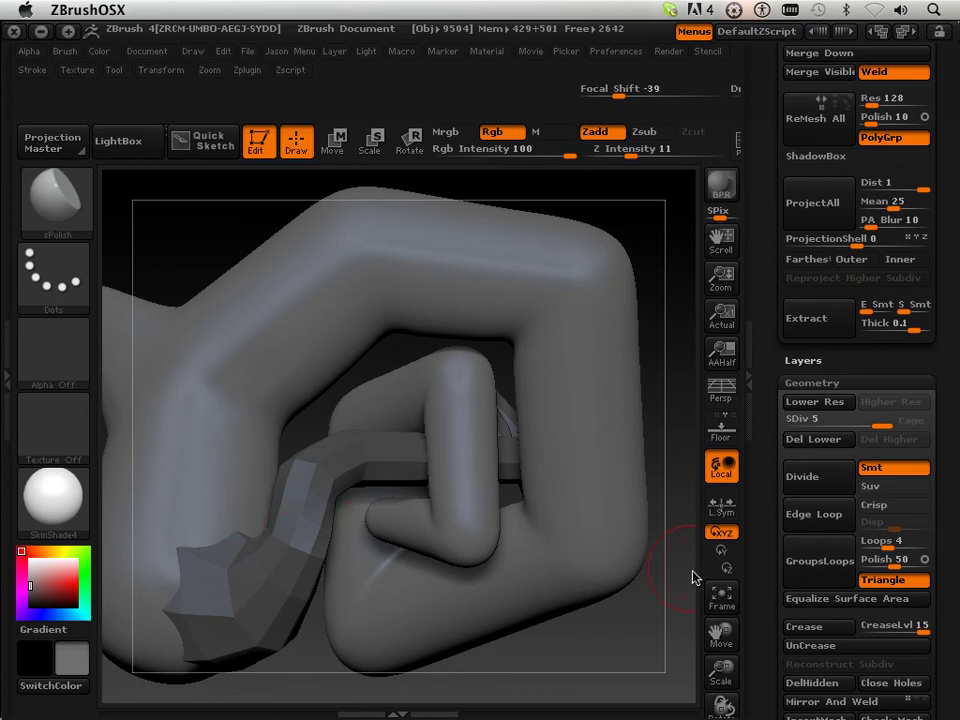
{"action": "left_click_drag", "start_coordinate": [720, 632], "coordinate": [585, 619]}
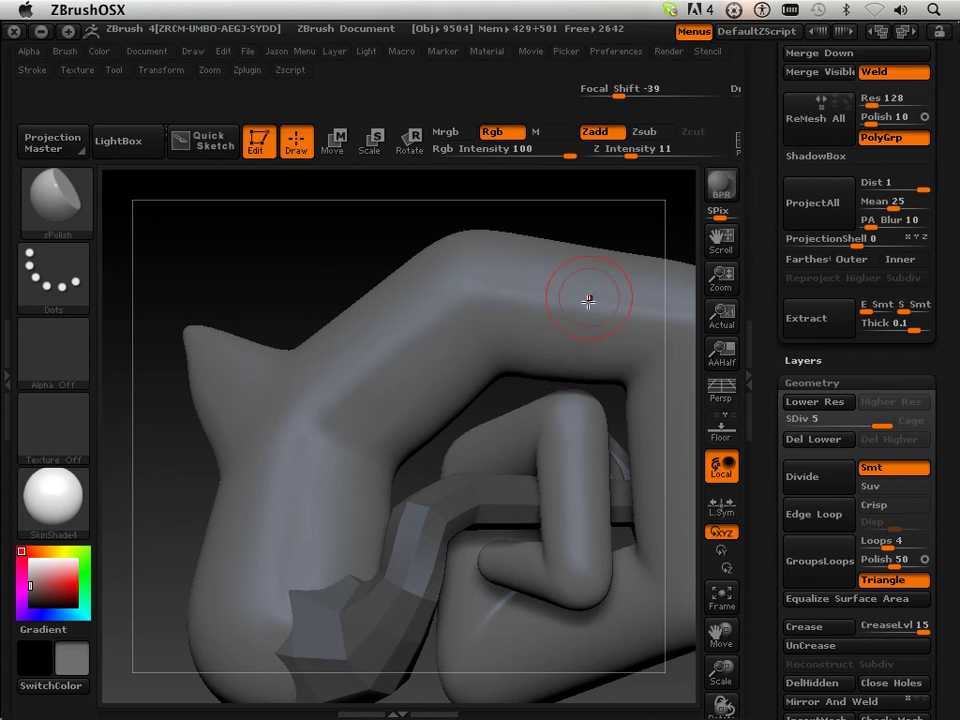
Step: Drop to SDiv 3, Shift-smooth the tube's broad form, then return to SDiv 5
{"action": "key", "text": "shift"}
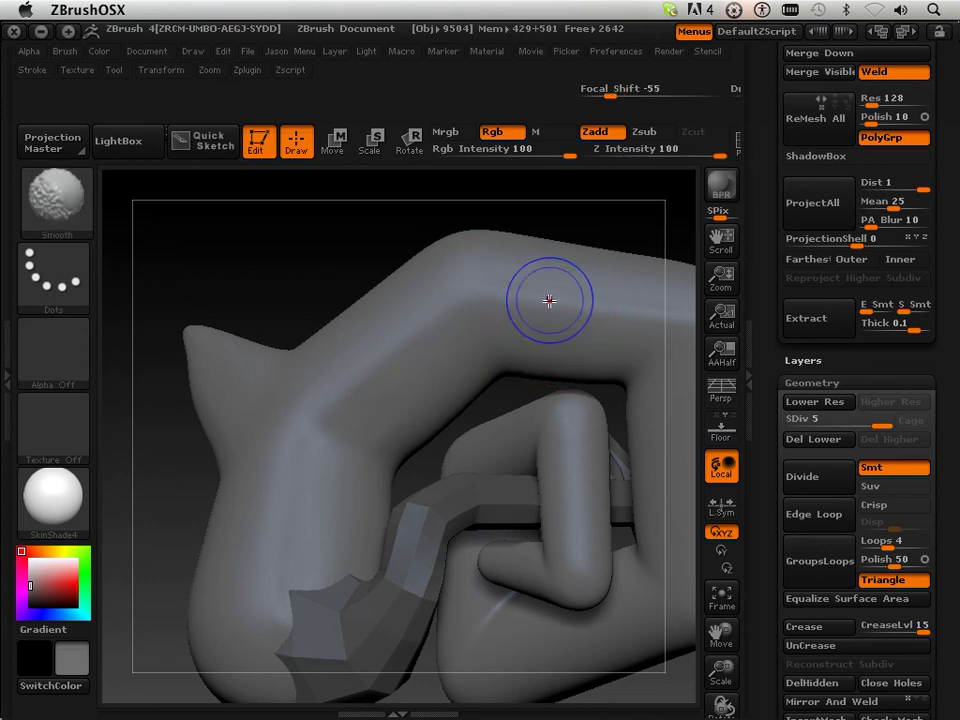
{"action": "left_click_drag", "start_coordinate": [842, 429], "coordinate": [830, 425]}
{"action": "key", "text": "shift"}
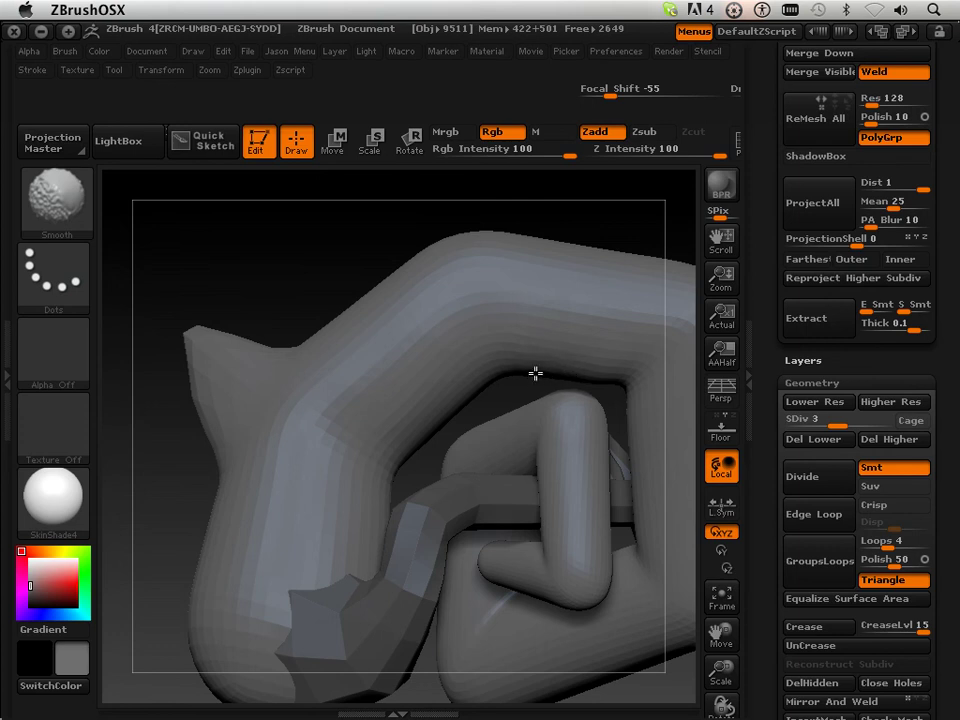
{"action": "key", "text": "shift"}
{"action": "key", "text": "d"}
{"action": "key", "text": "d"}
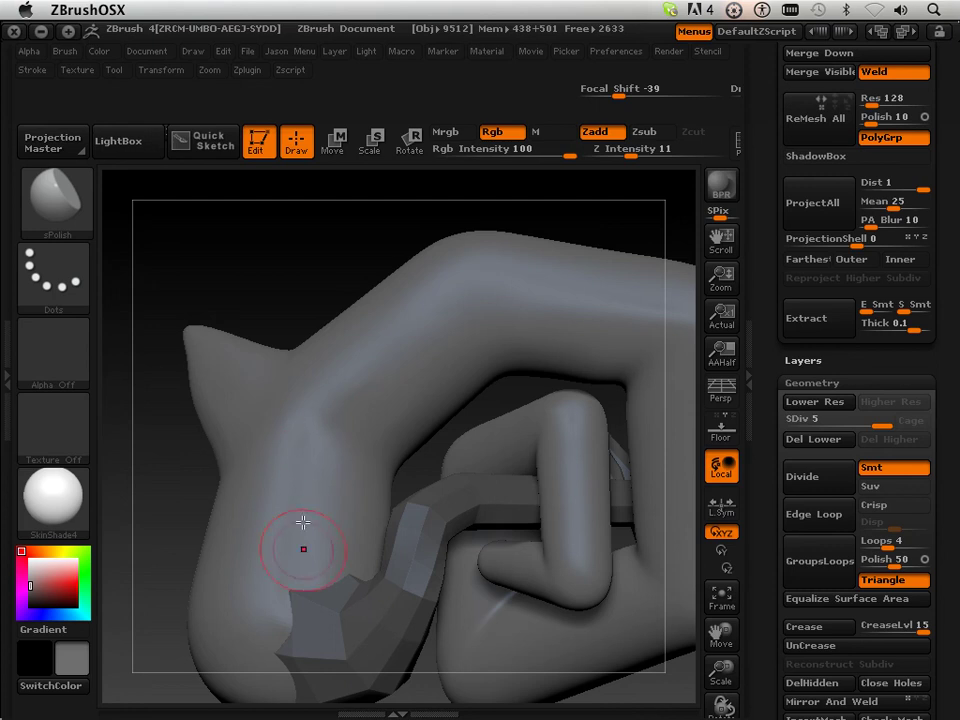
{"action": "mouse_move", "coordinate": [272, 281]}
{"action": "left_mouse_down"}
{"action": "mouse_move", "coordinate": [296, 306]}
{"action": "mouse_move", "coordinate": [288, 453]}
{"action": "left_mouse_up"}
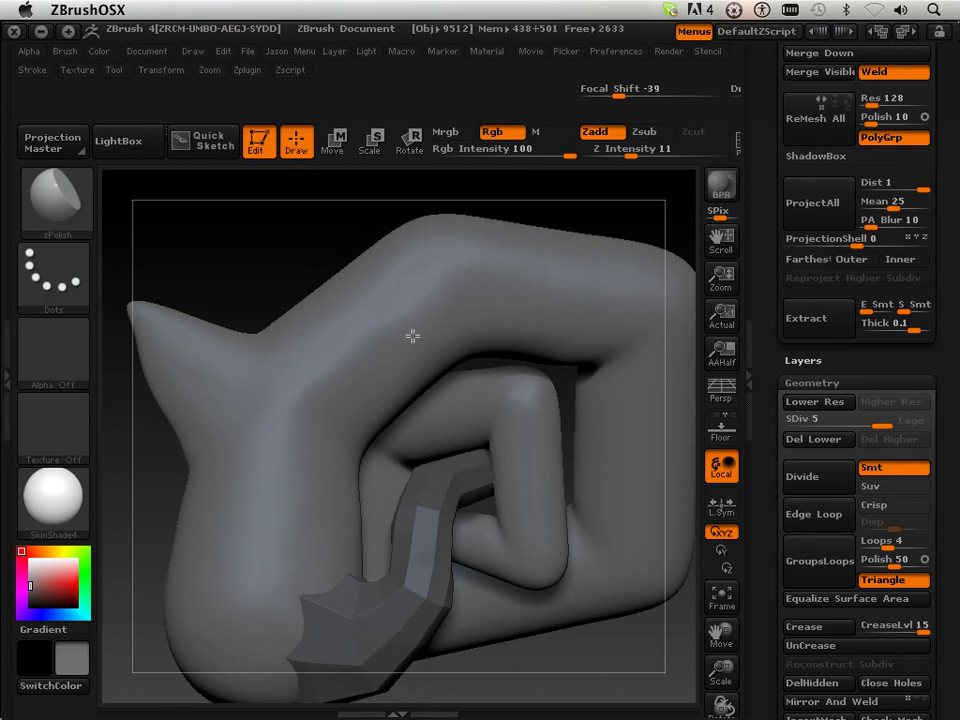
Step: Switch to the Flatten brush from the brush library
{"action": "left_click", "coordinate": [55, 200]}
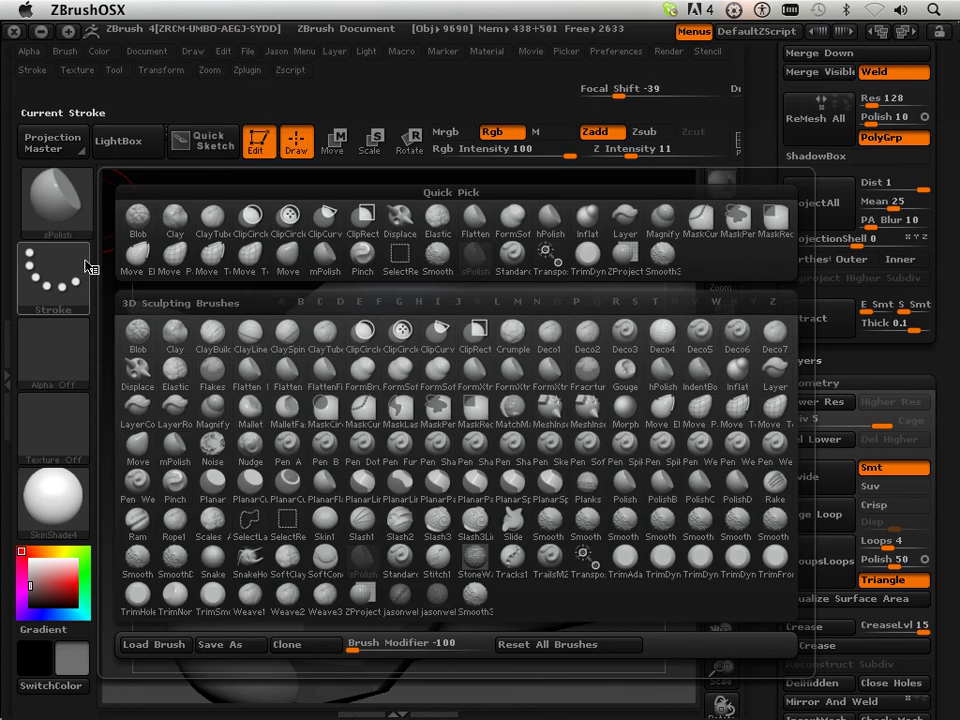
{"action": "left_click", "coordinate": [475, 216]}
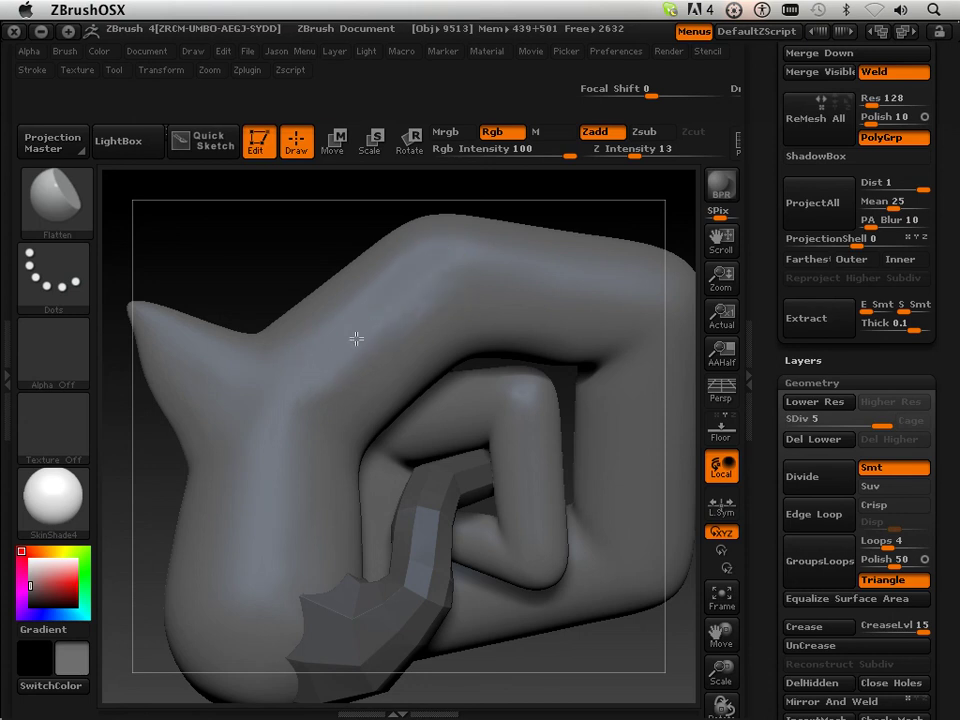
{"action": "left_click_drag", "start_coordinate": [231, 254], "coordinate": [414, 281]}
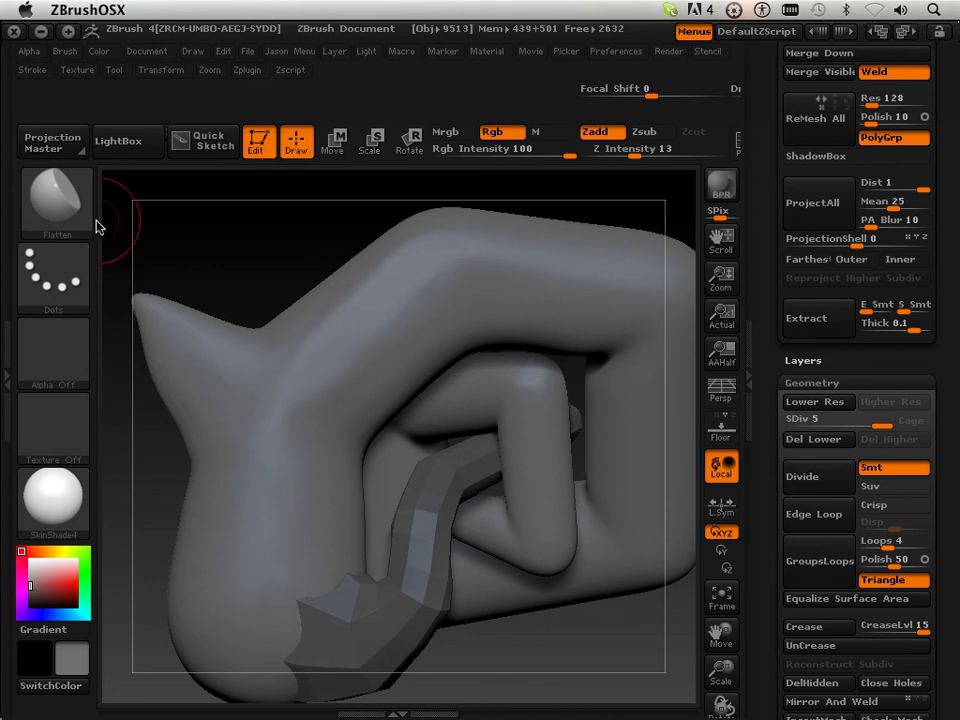
Step: Switch to hPolish and flatten the tube's upper bend into a broad planar surface
{"action": "left_click", "coordinate": [70, 205]}
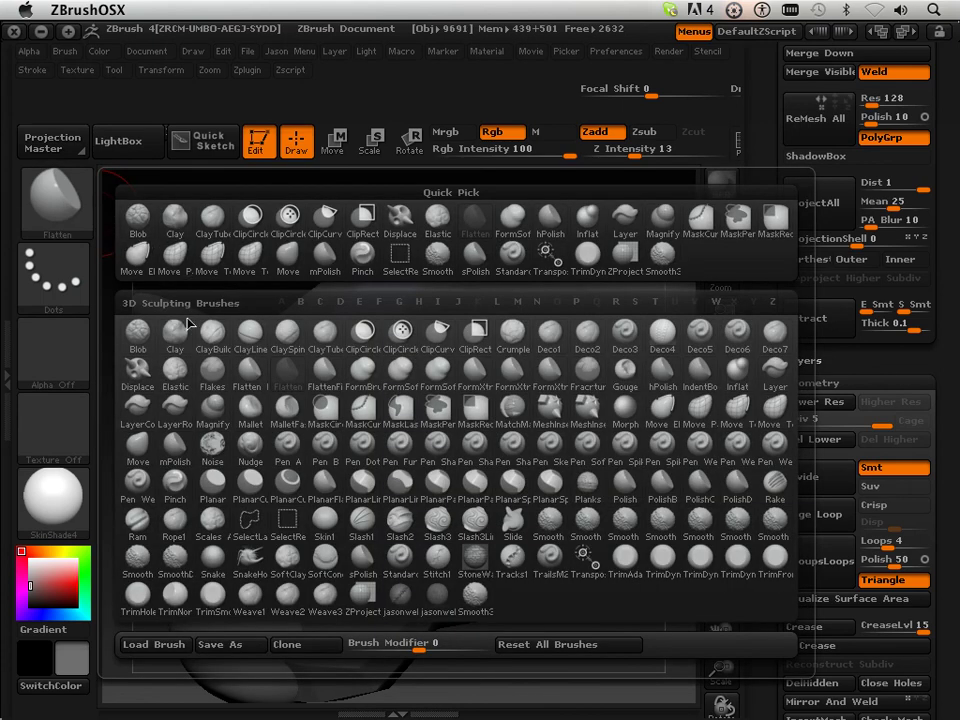
{"action": "mouse_move", "coordinate": [291, 405]}
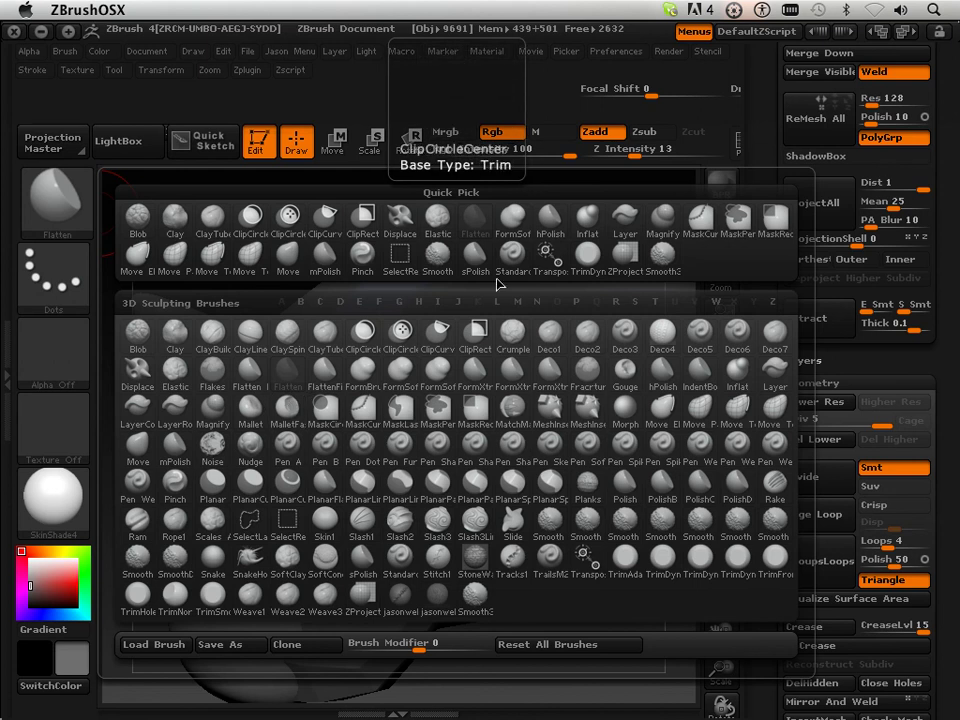
{"action": "left_click", "coordinate": [549, 216]}
{"action": "left_click_drag", "start_coordinate": [230, 200], "coordinate": [471, 298]}
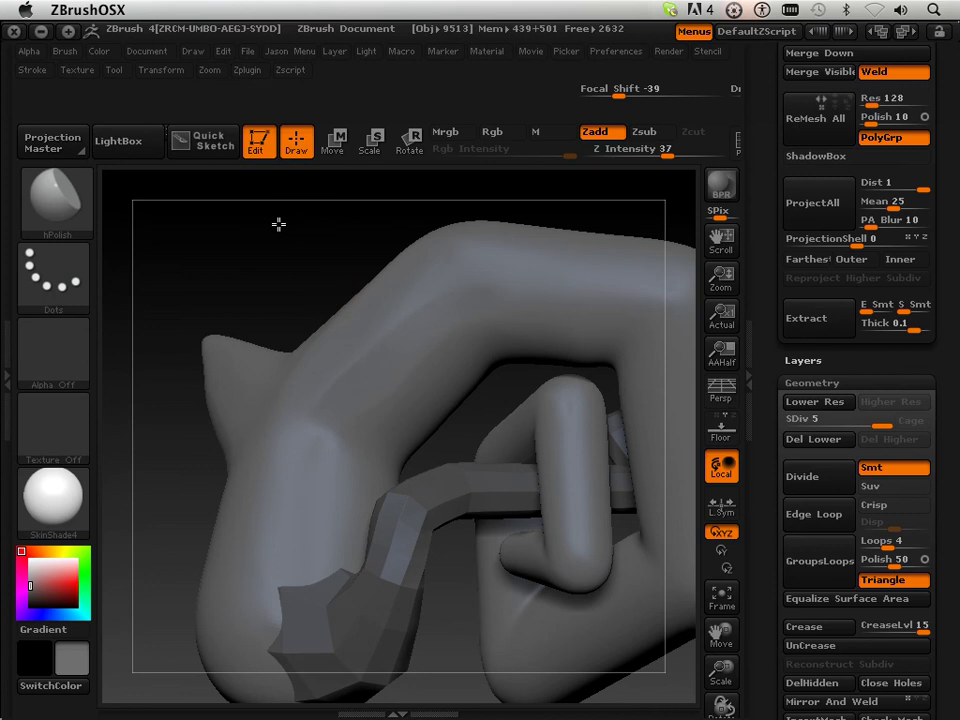
{"action": "mouse_move", "coordinate": [300, 257]}
{"action": "left_mouse_down"}
{"action": "mouse_move", "coordinate": [332, 313]}
{"action": "mouse_move", "coordinate": [324, 356]}
{"action": "left_mouse_up"}
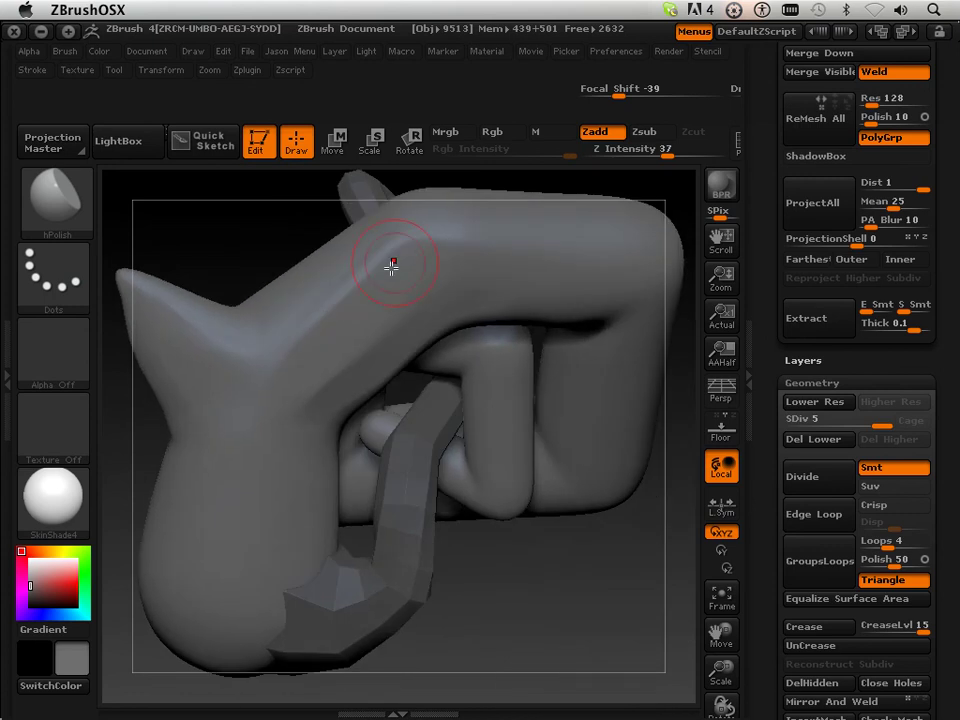
{"action": "mouse_move", "coordinate": [371, 260]}
{"action": "left_mouse_down"}
{"action": "mouse_move", "coordinate": [259, 253]}
{"action": "mouse_move", "coordinate": [330, 292]}
{"action": "left_mouse_up"}
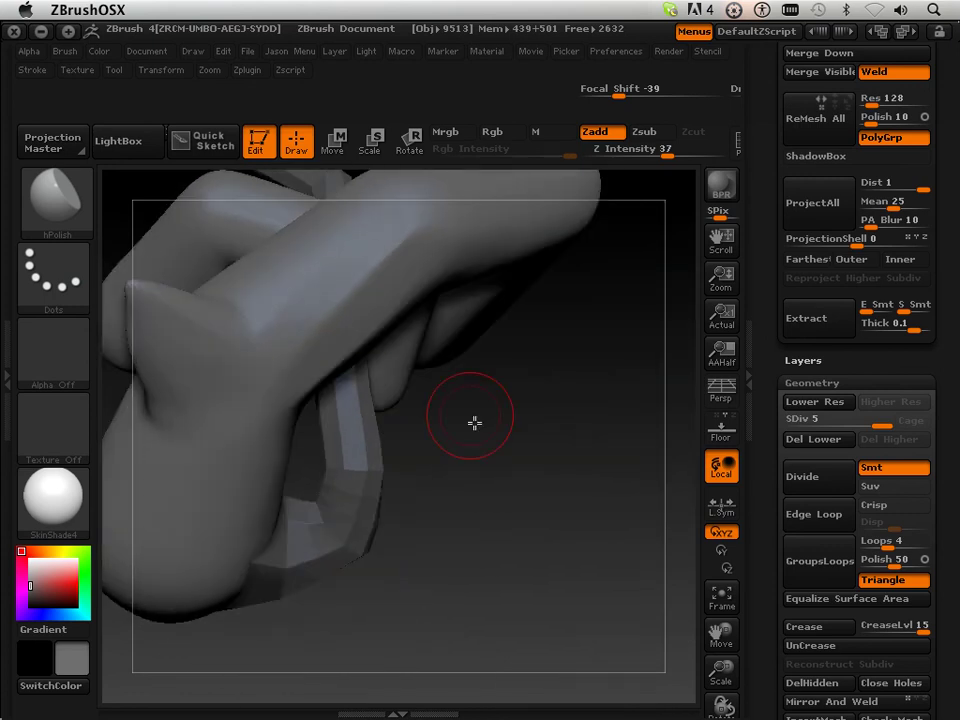
{"action": "mouse_move", "coordinate": [499, 501]}
{"action": "left_mouse_down"}
{"action": "mouse_move", "coordinate": [480, 407]}
{"action": "mouse_move", "coordinate": [413, 347]}
{"action": "mouse_move", "coordinate": [417, 330]}
{"action": "left_mouse_up"}
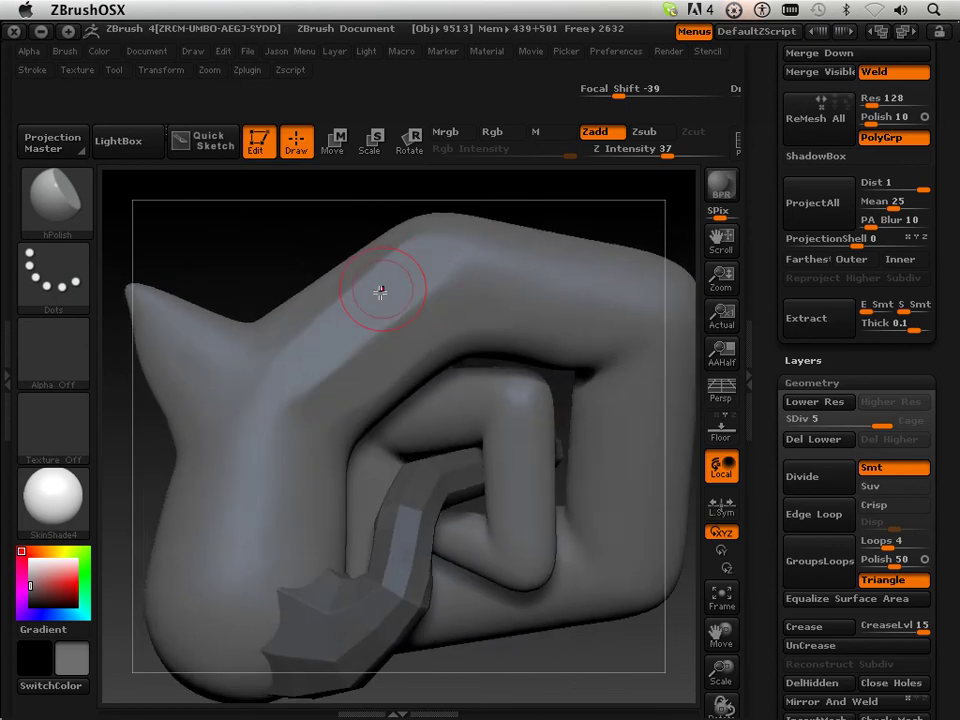
Step: Switch to the Pinch brush with LazyMouse enabled in the Stroke settings
{"action": "left_click", "coordinate": [71, 204]}
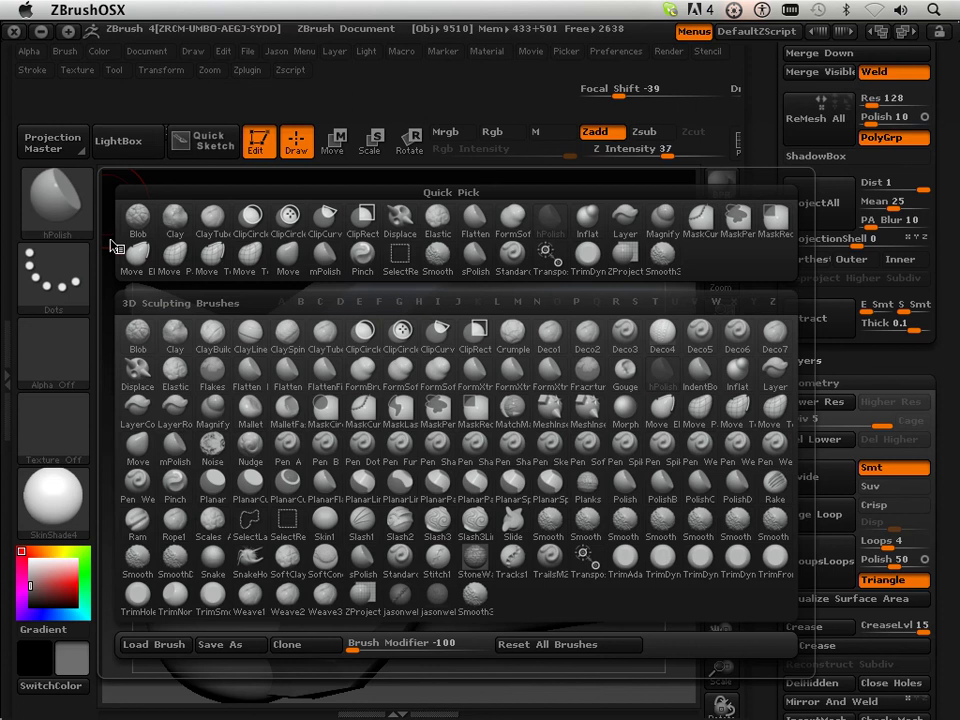
{"action": "left_click", "coordinate": [175, 482]}
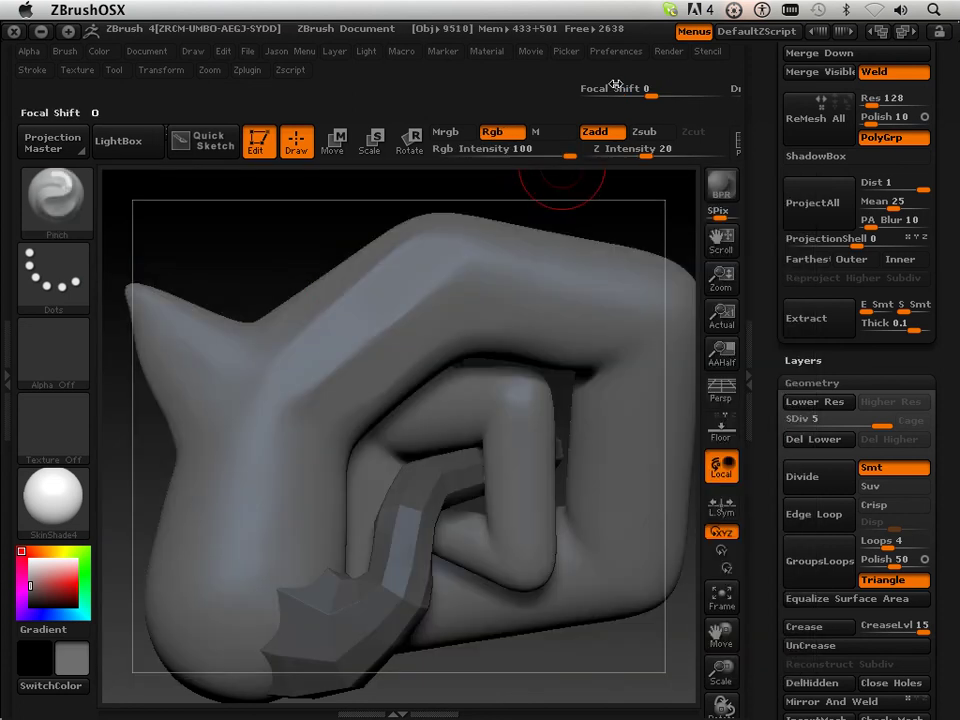
{"action": "left_click", "coordinate": [33, 70]}
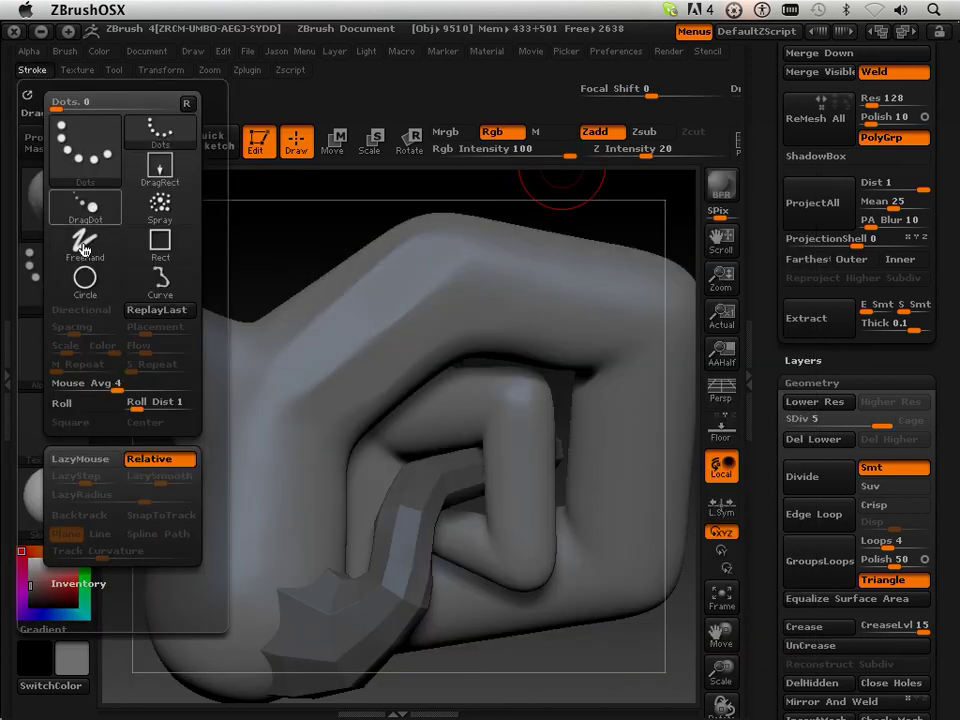
{"action": "left_click", "coordinate": [92, 458]}
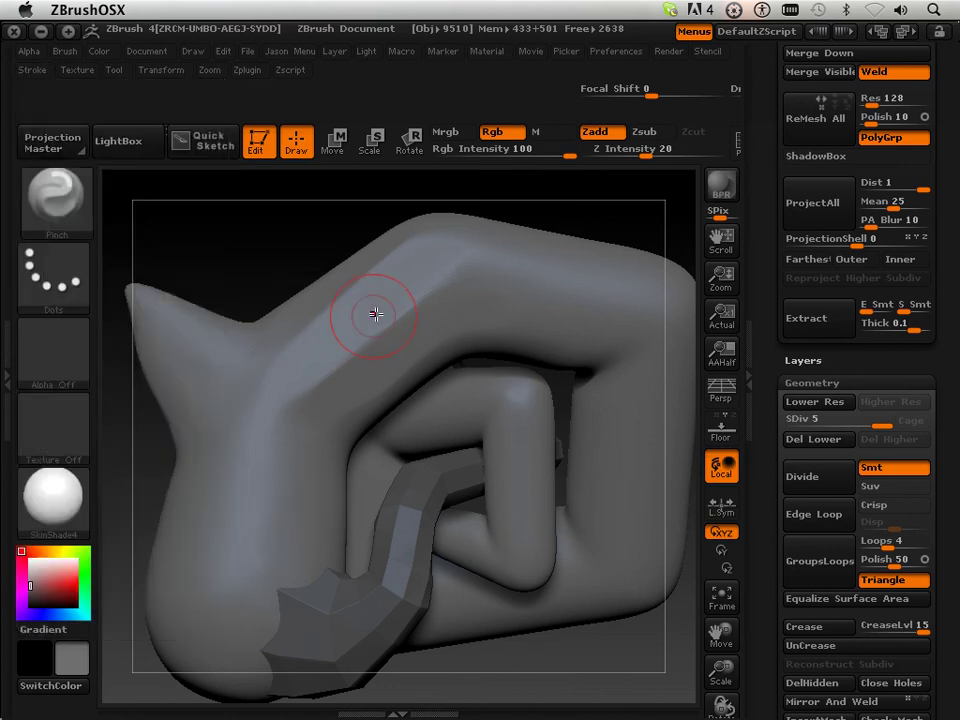
Step: Pinch along the flattened top's ridge from several angles into a crisp edge
{"action": "mouse_move", "coordinate": [465, 266]}
{"action": "left_mouse_down"}
{"action": "mouse_move", "coordinate": [467, 257]}
{"action": "mouse_move", "coordinate": [370, 342]}
{"action": "left_mouse_up"}
{"action": "mouse_move", "coordinate": [318, 382]}
{"action": "left_mouse_down"}
{"action": "mouse_move", "coordinate": [291, 398]}
{"action": "mouse_move", "coordinate": [456, 261]}
{"action": "left_mouse_up"}
{"action": "left_click_drag", "start_coordinate": [242, 253], "coordinate": [406, 246]}
{"action": "mouse_move", "coordinate": [315, 313]}
{"action": "left_mouse_down"}
{"action": "mouse_move", "coordinate": [343, 279]}
{"action": "mouse_move", "coordinate": [356, 284]}
{"action": "left_mouse_up"}
{"action": "mouse_move", "coordinate": [223, 382]}
{"action": "left_mouse_down"}
{"action": "mouse_move", "coordinate": [321, 289]}
{"action": "mouse_move", "coordinate": [383, 257]}
{"action": "left_mouse_up"}
{"action": "mouse_move", "coordinate": [470, 545]}
{"action": "left_mouse_down"}
{"action": "mouse_move", "coordinate": [499, 527]}
{"action": "mouse_move", "coordinate": [489, 399]}
{"action": "mouse_move", "coordinate": [349, 285]}
{"action": "mouse_move", "coordinate": [306, 294]}
{"action": "left_mouse_up"}
{"action": "left_click_drag", "start_coordinate": [384, 329], "coordinate": [324, 395]}
{"action": "left_click_drag", "start_coordinate": [445, 280], "coordinate": [396, 327]}
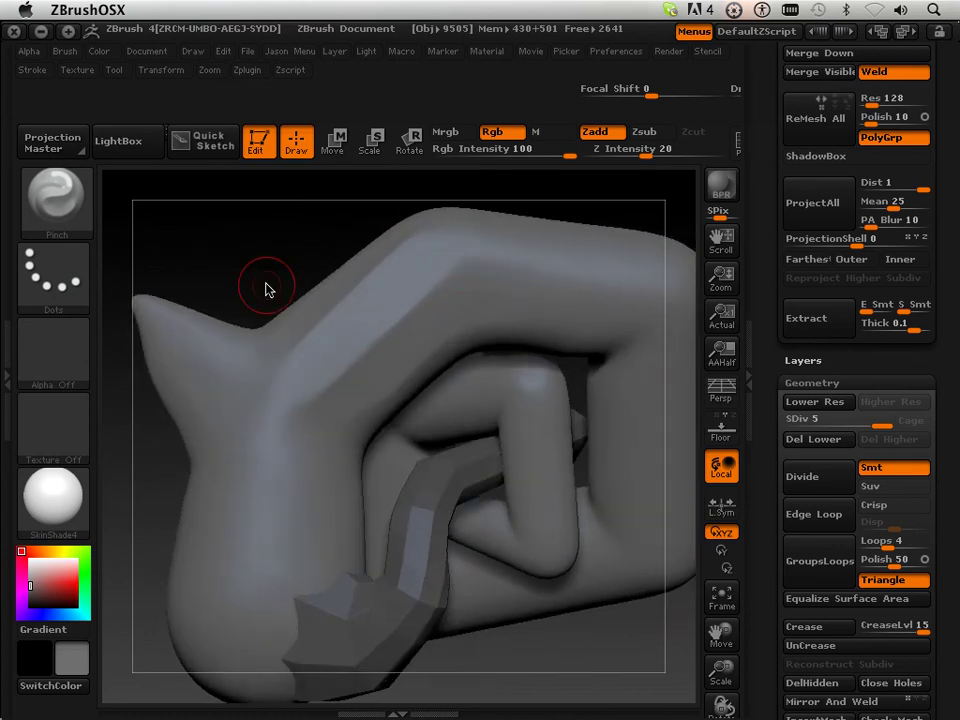
{"action": "left_click_drag", "start_coordinate": [264, 274], "coordinate": [355, 319]}
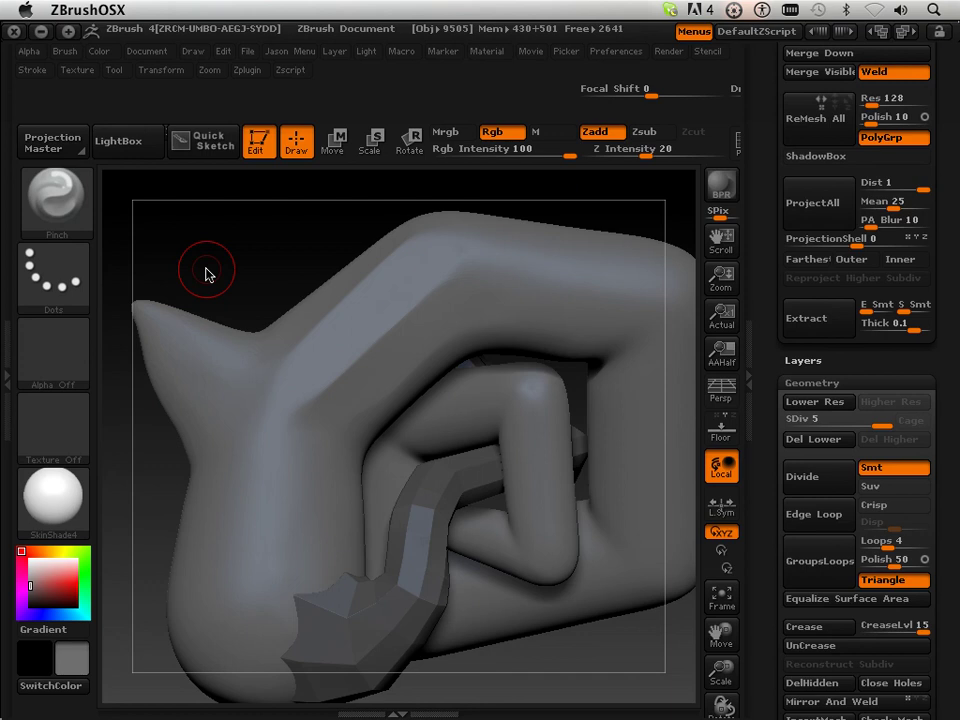
{"action": "key", "text": "ctrl"}
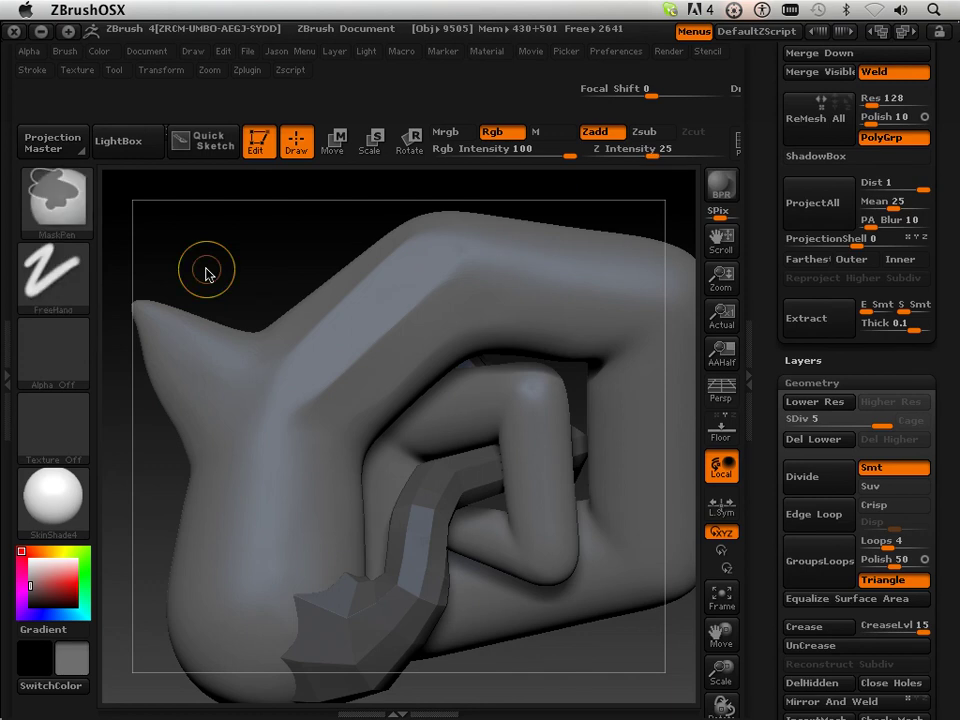